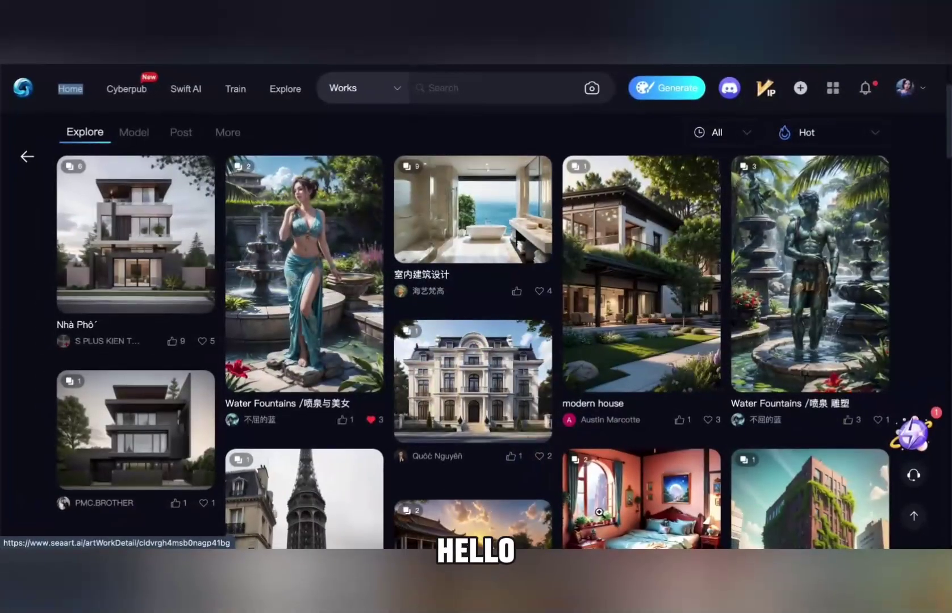
left_click(23, 219)
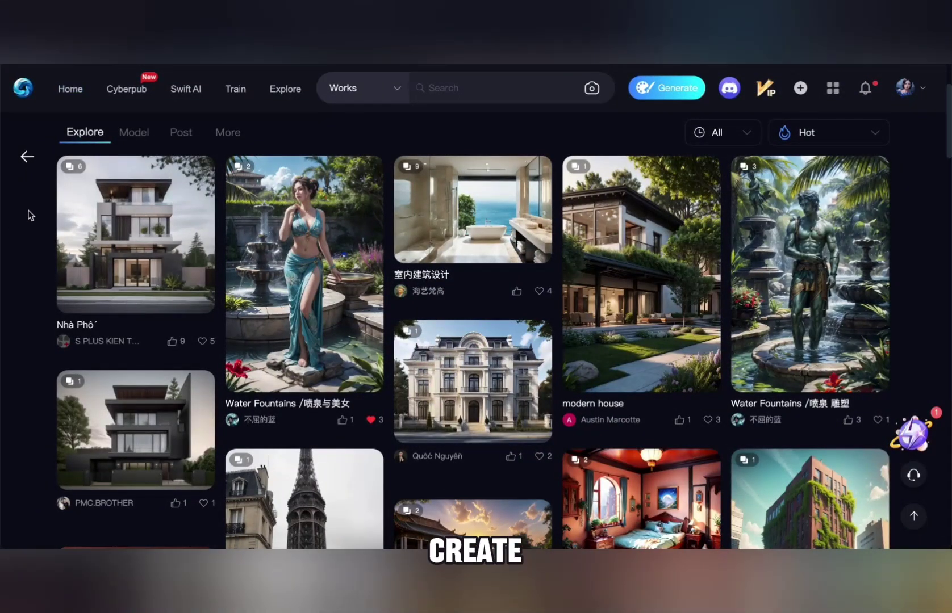
left_click(132, 91)
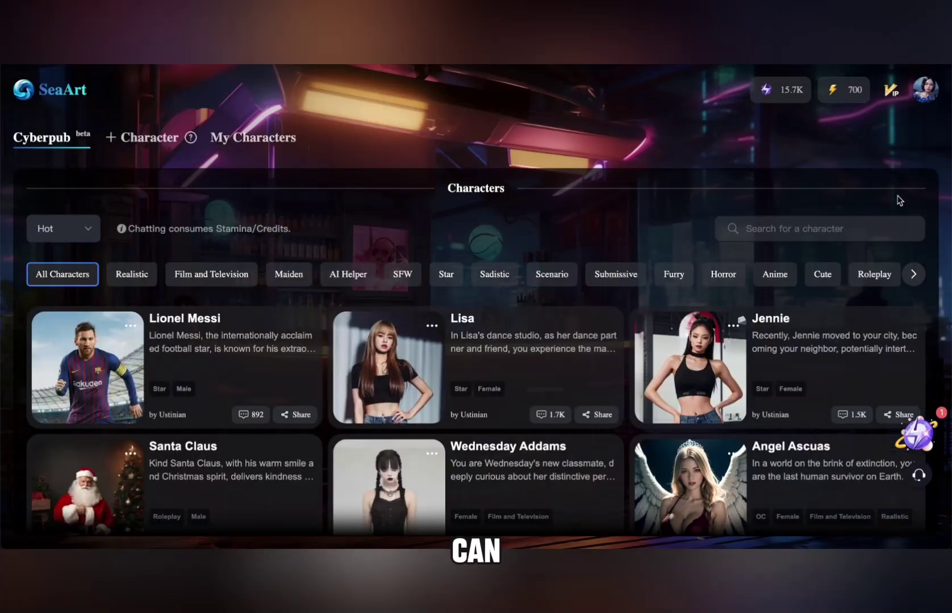
scroll(453, 298, "down", 2)
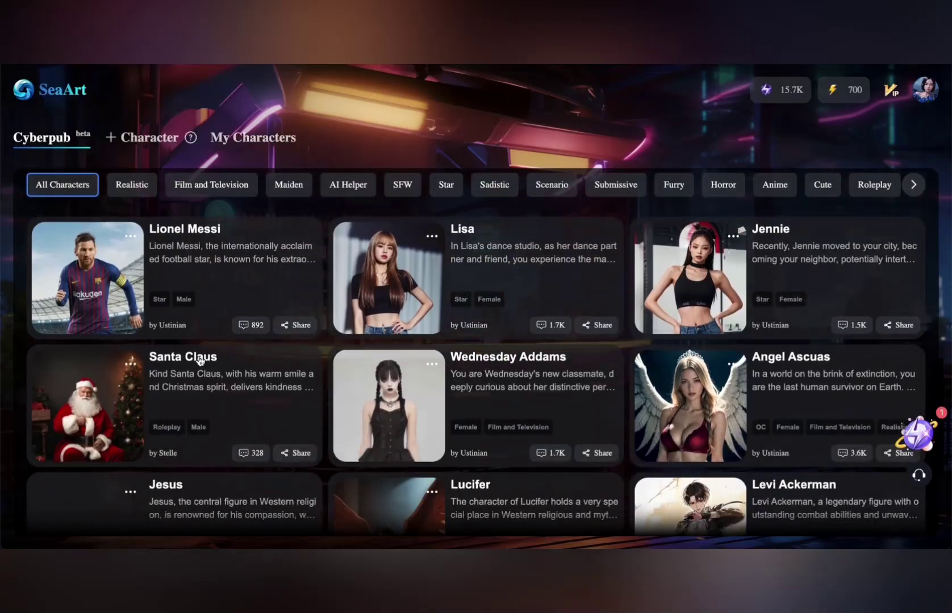
scroll(200, 360, "down", 6)
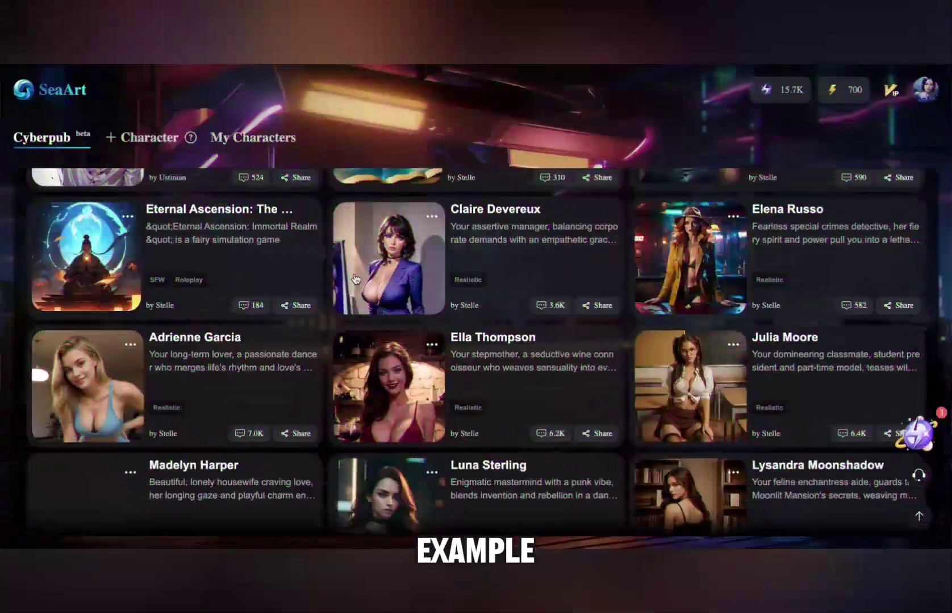
scroll(355, 278, "down", 3)
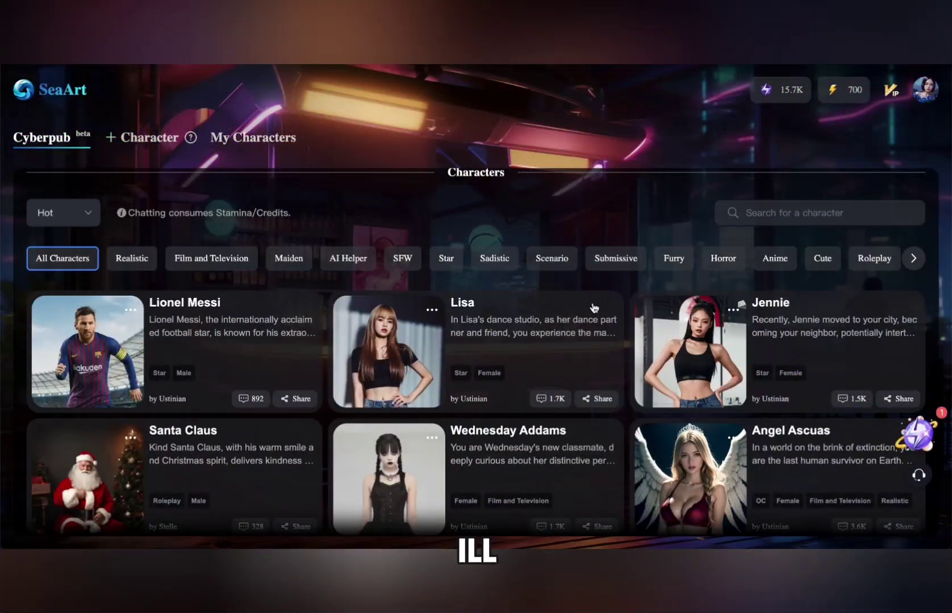
left_click(205, 306)
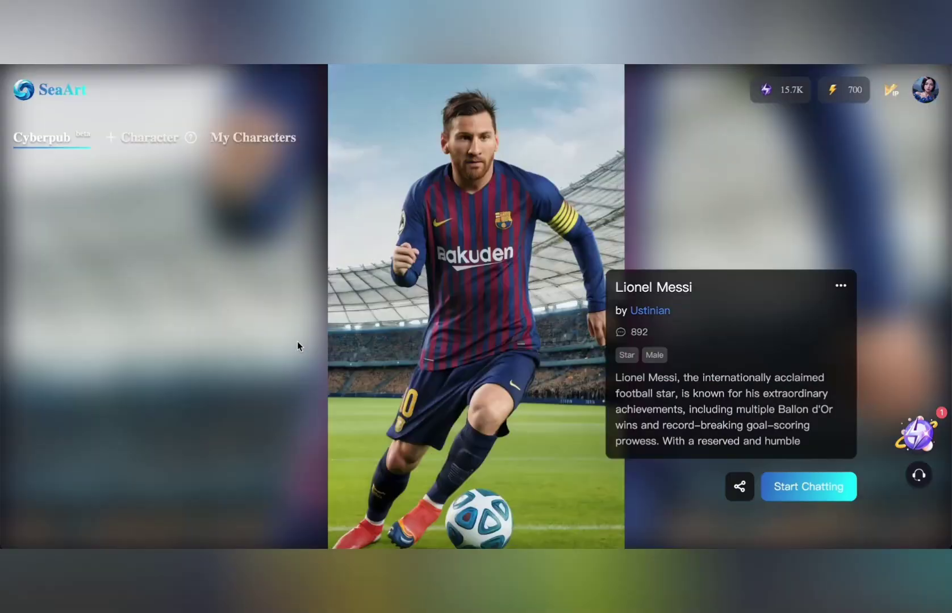
Start a chat with Lionel Messi, then go back to the Cyberpub character list
left_click(794, 486)
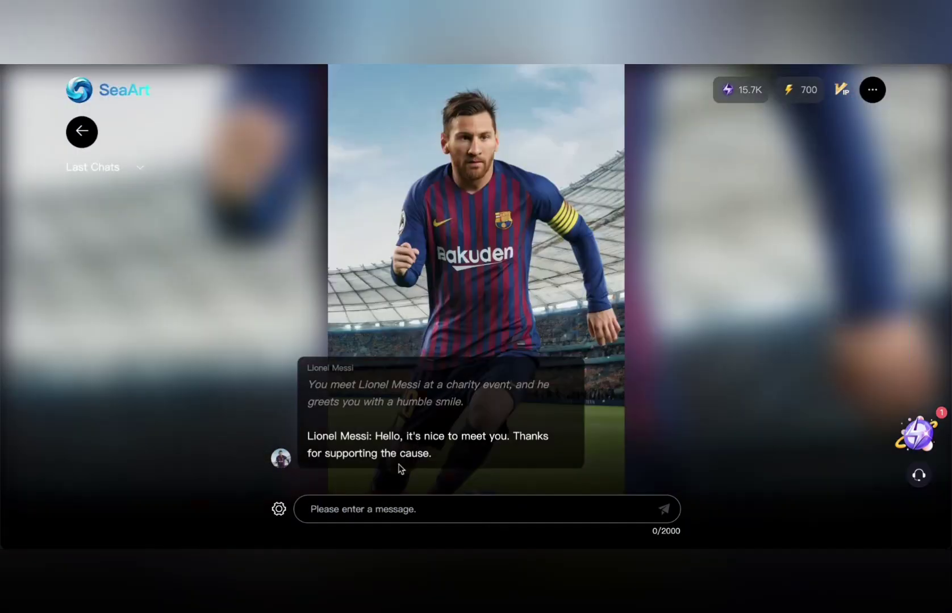
left_click(69, 131)
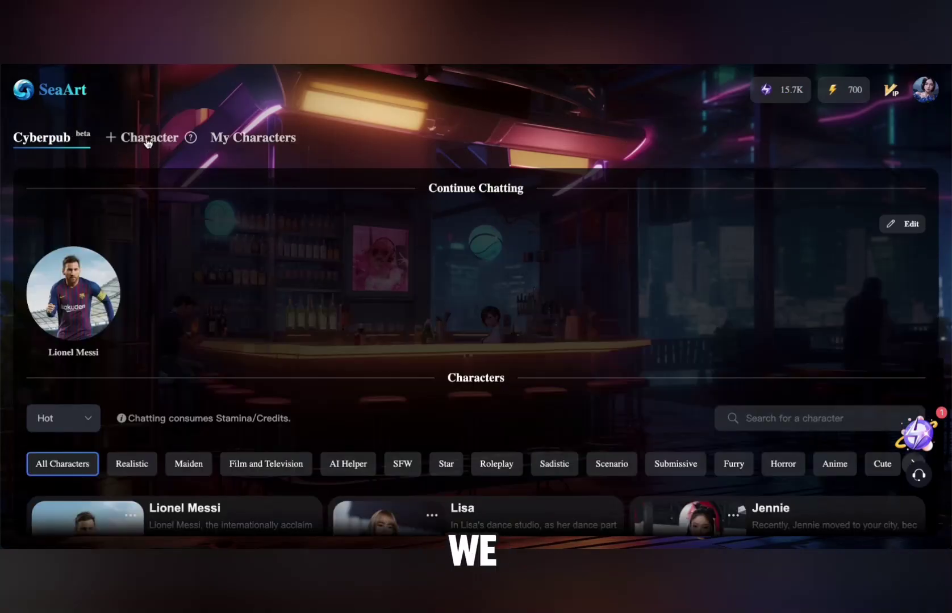
Create a new character named Kitana and bring up the avatar file picker
left_click(147, 143)
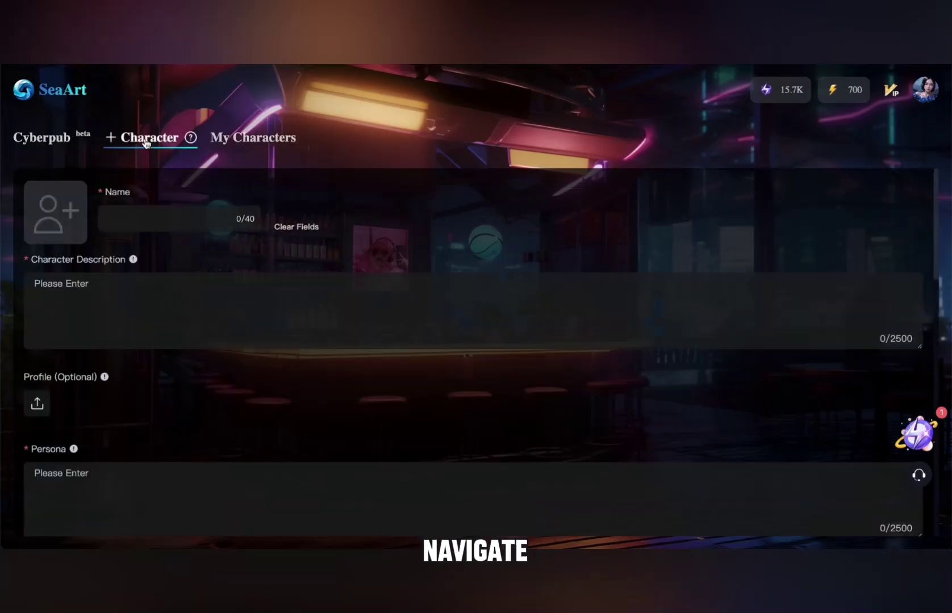
left_click(75, 137)
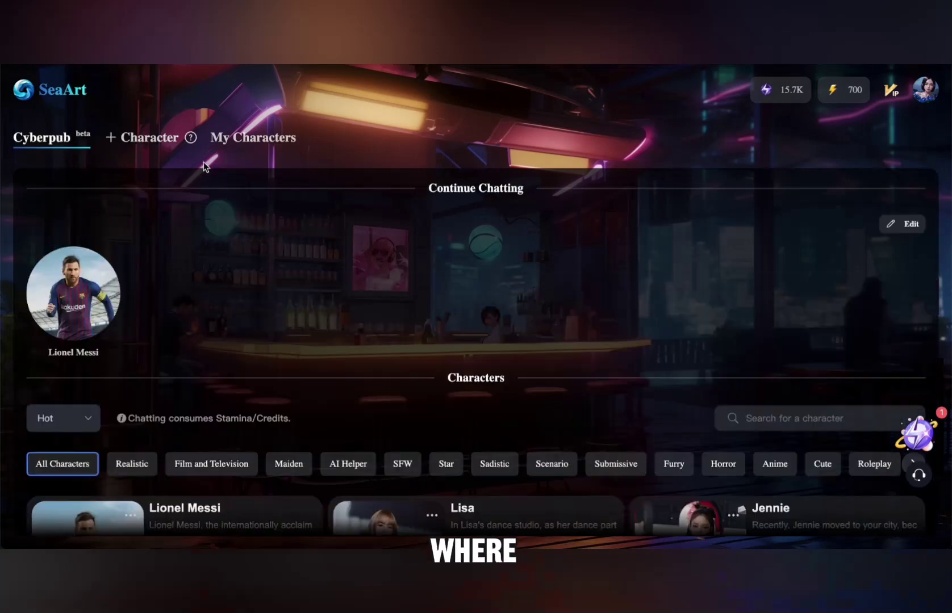
left_click(125, 142)
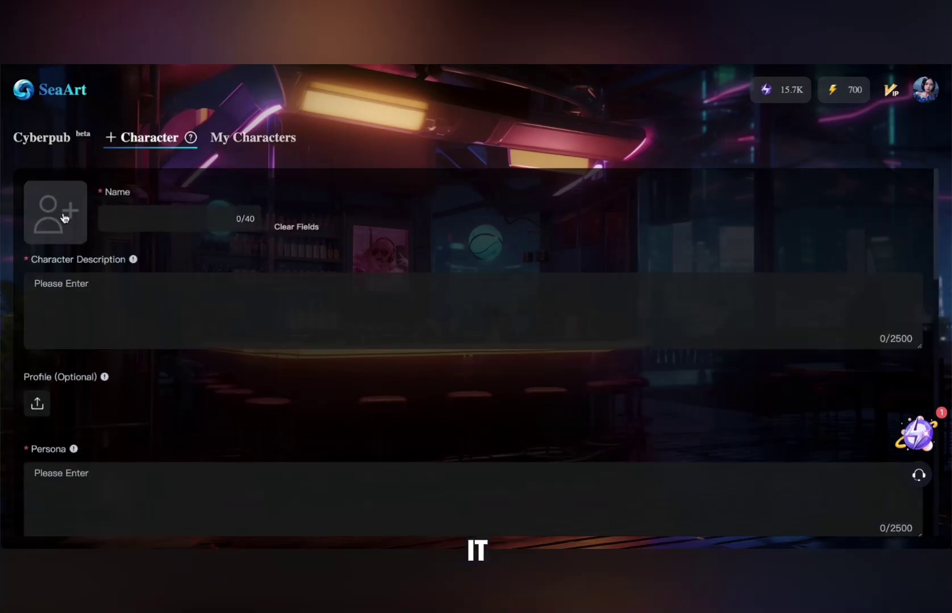
scroll(74, 325, "down", 15)
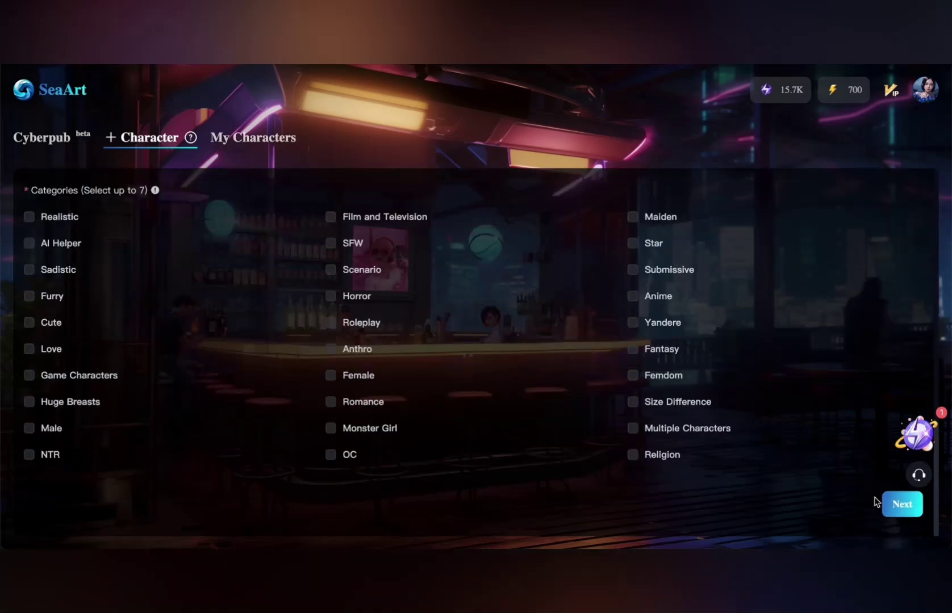
scroll(397, 378, "up", 15)
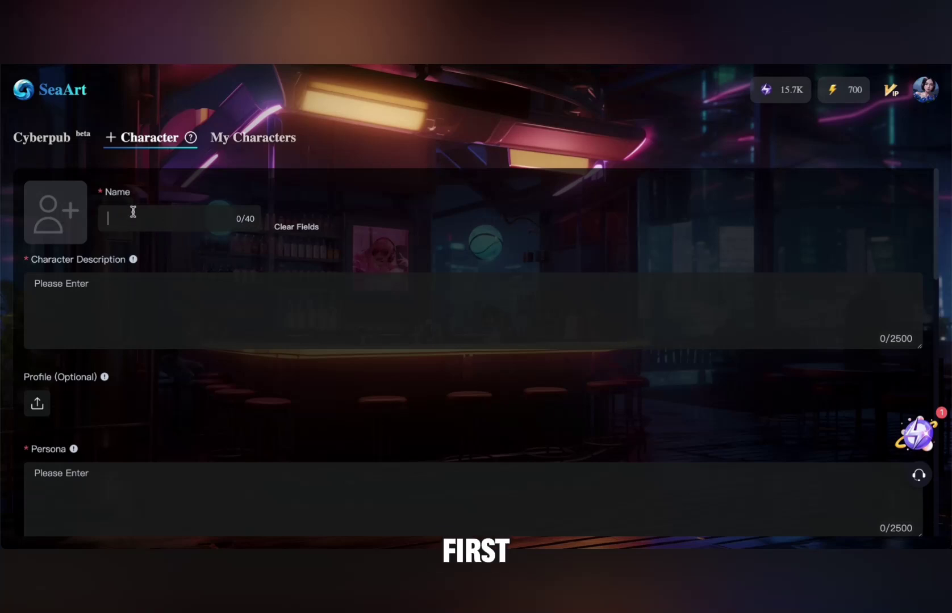
type("Kitana")
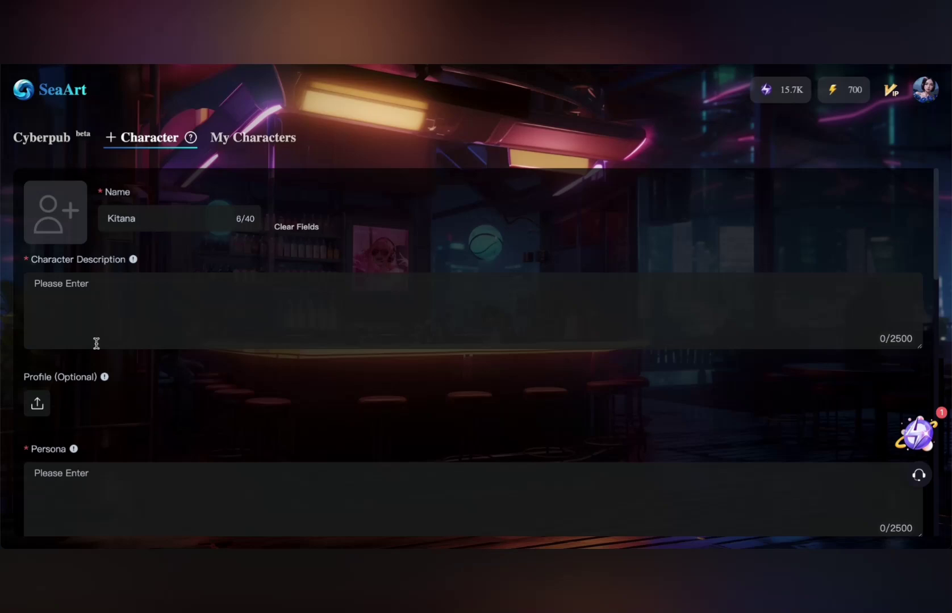
left_click(63, 229)
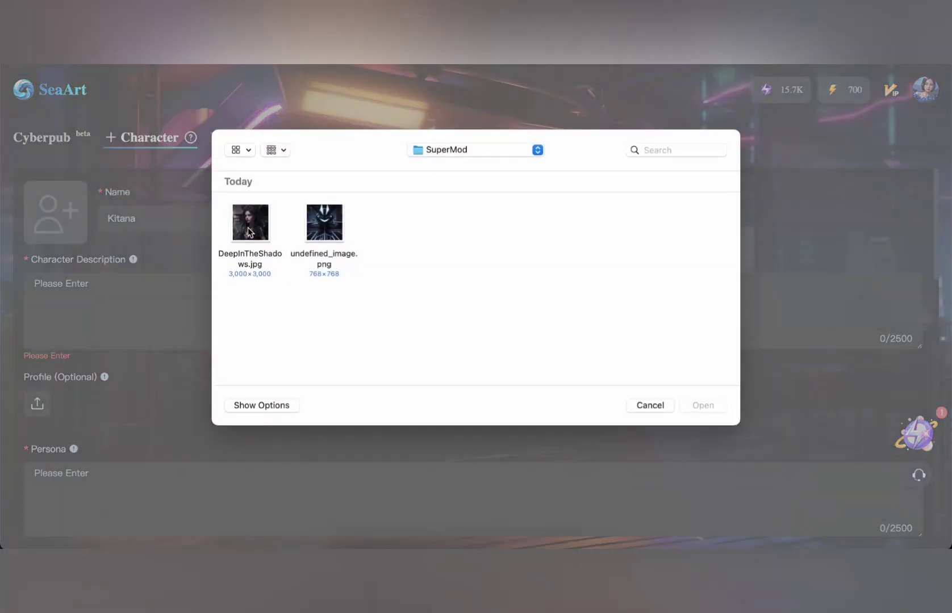
Upload DeepInTheShadows.jpg from the SuperMod folder as Kitana's avatar
left_click(248, 232)
left_click(704, 404)
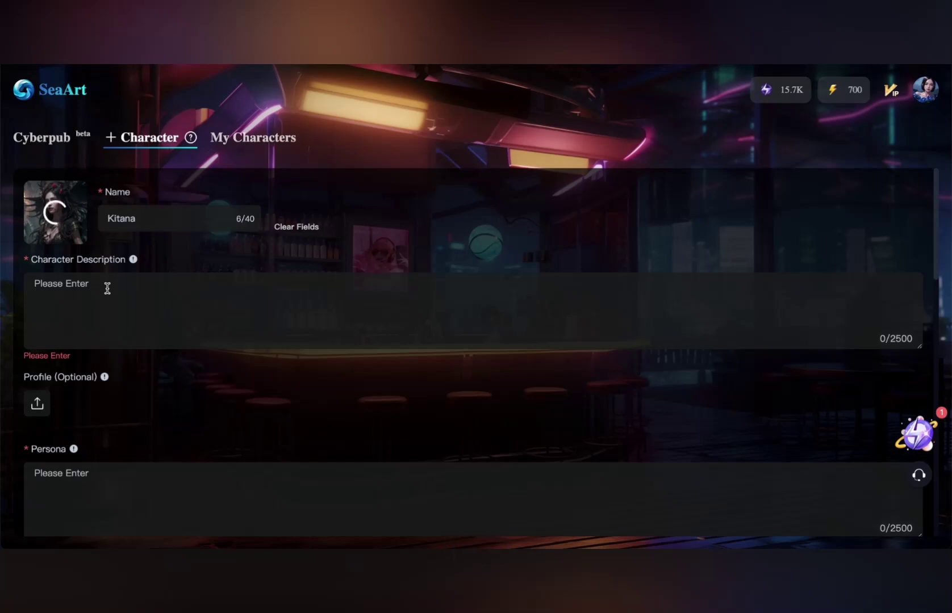
mouse_move(134, 261)
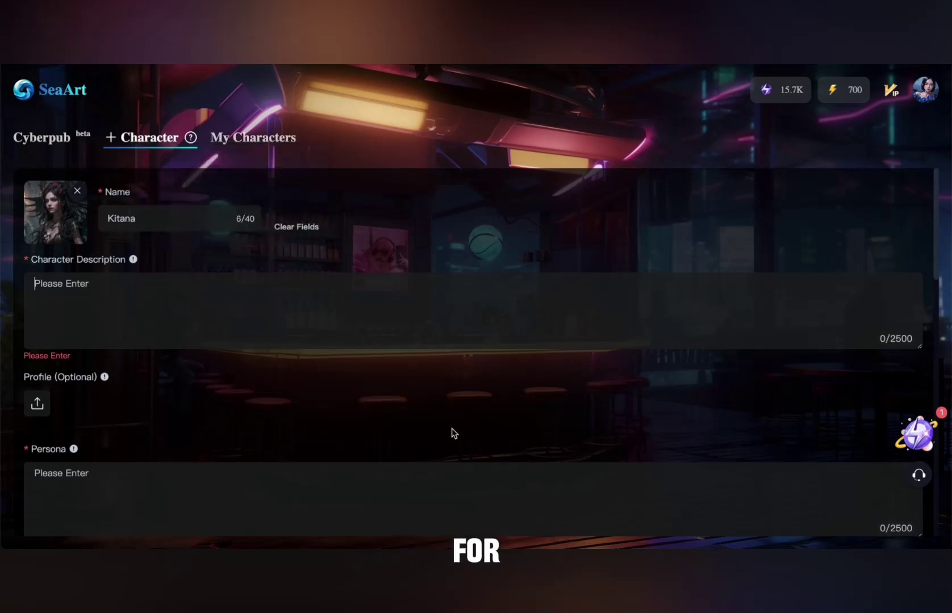
Copy the three welcome paragraphs from the TextEdit note, then return to the Character Description field
left_click(573, 559)
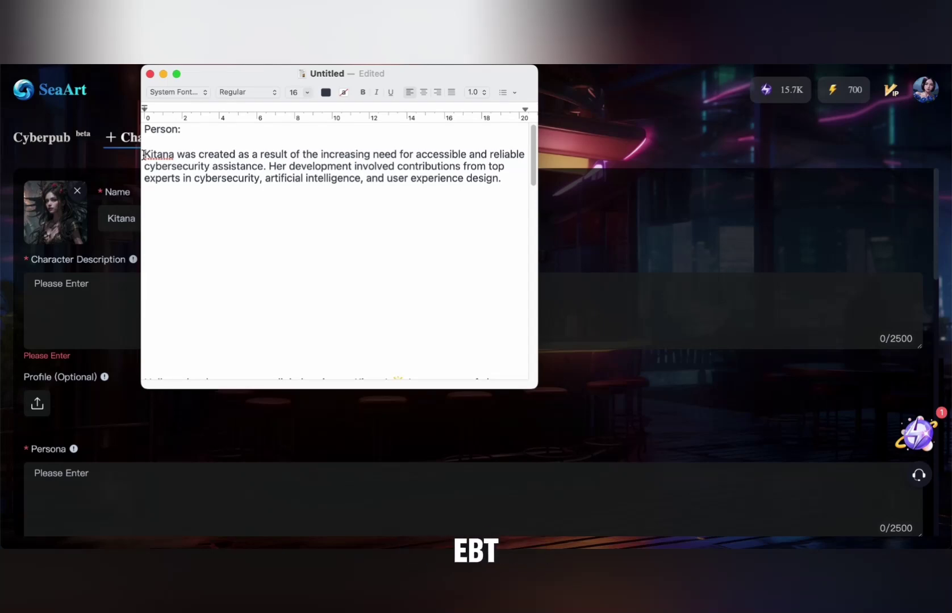
scroll(169, 178, "down", 3)
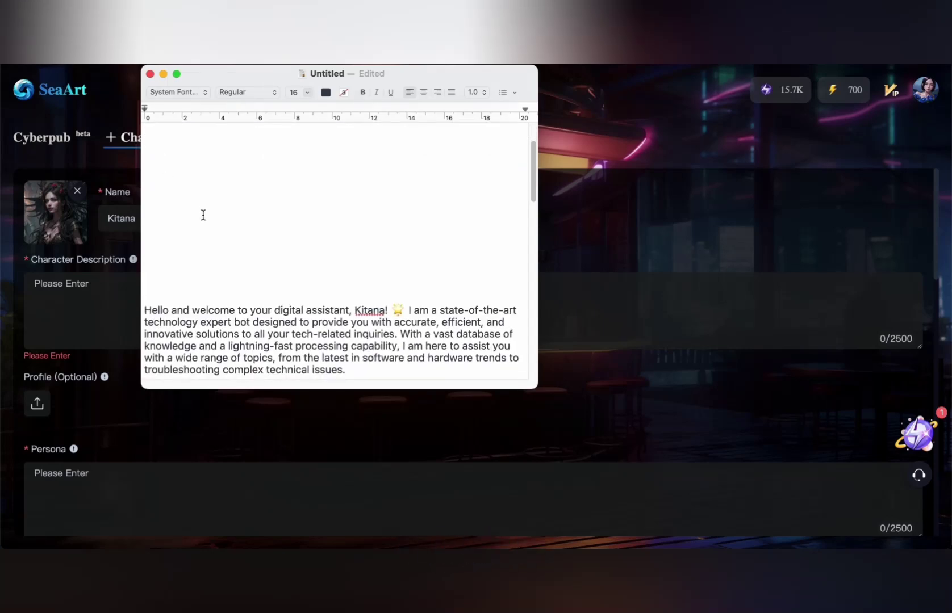
left_click_drag(348, 366, 138, 144)
scroll(259, 335, "down", 5)
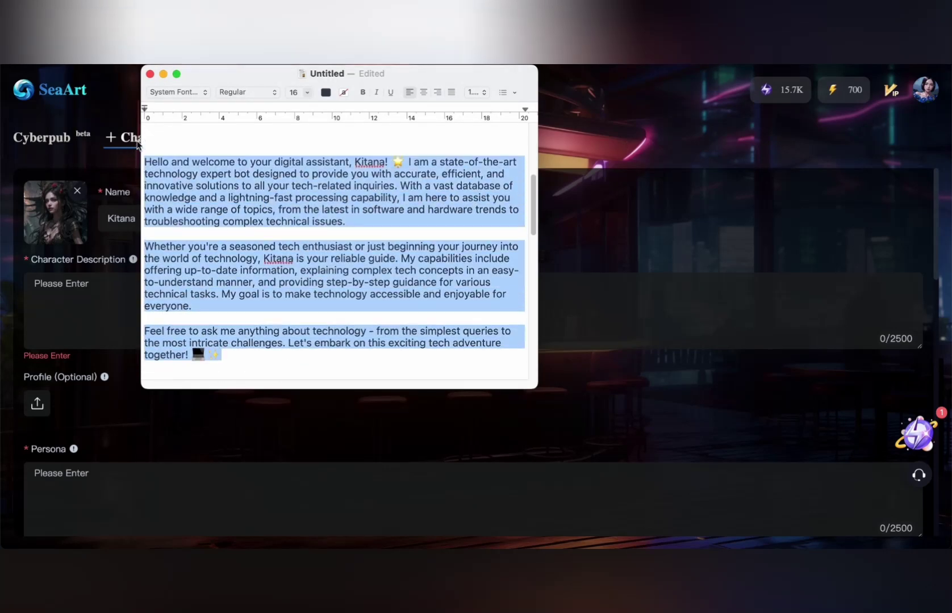
left_click(80, 286)
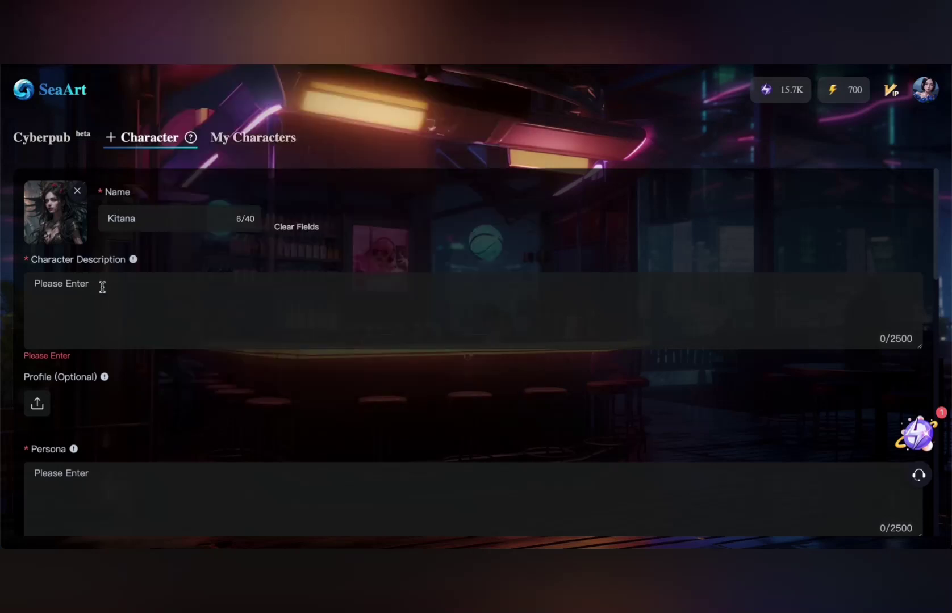
Paste the welcome text into Character Description, replacing 'Kitana' with the {{char}} placeholder
key("super+v")
scroll(226, 307, "up", 1)
double_click(239, 282)
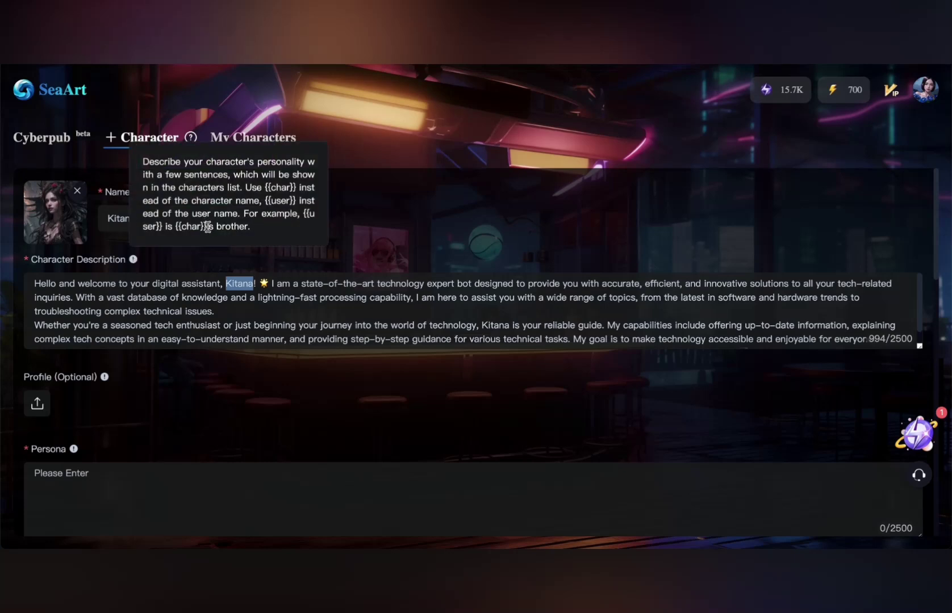
left_click_drag(208, 227, 182, 226)
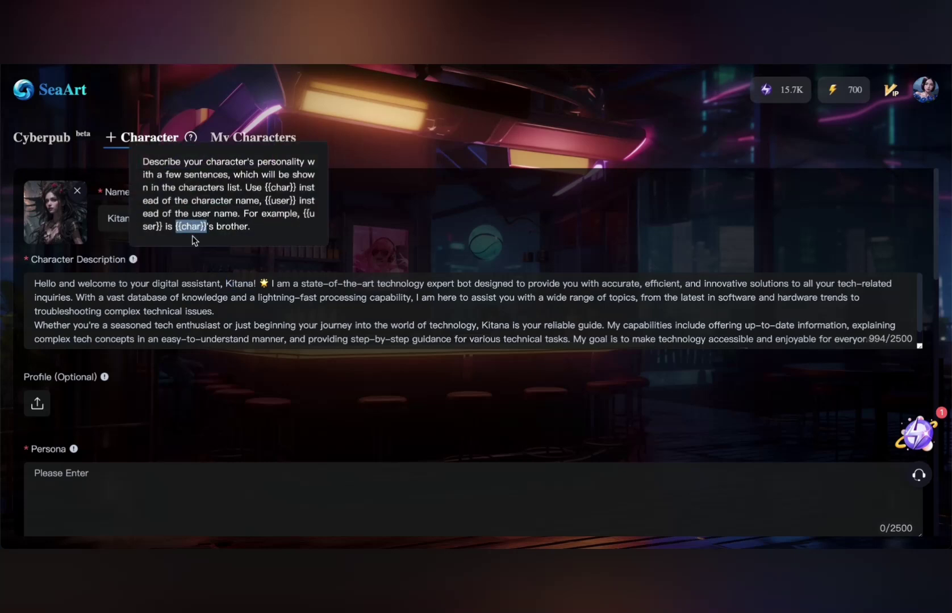
double_click(239, 282)
type("{{char}}")
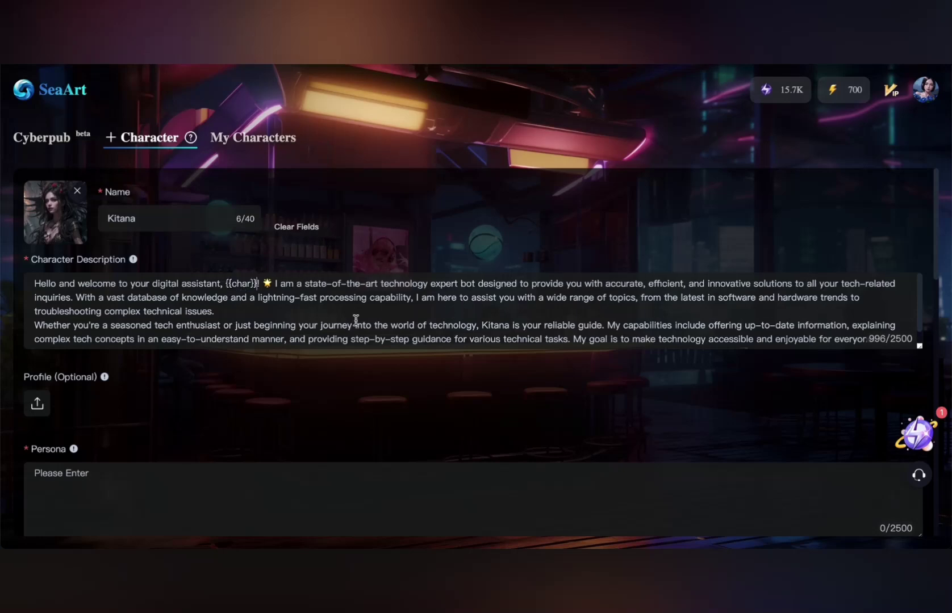
Open the JSON character creator page from the Profile (Optional) help note
scroll(207, 326, "down", 1)
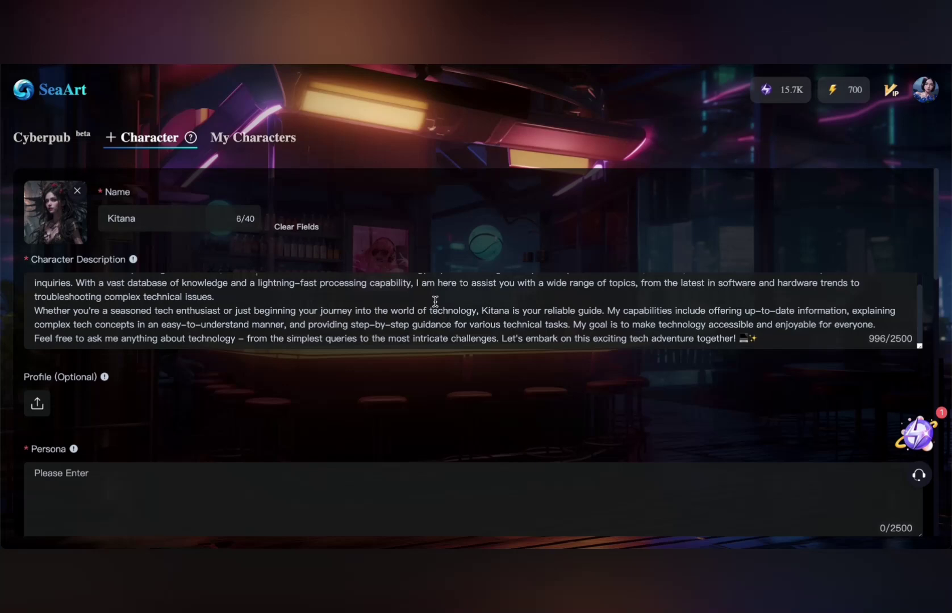
scroll(493, 311, "down", 1)
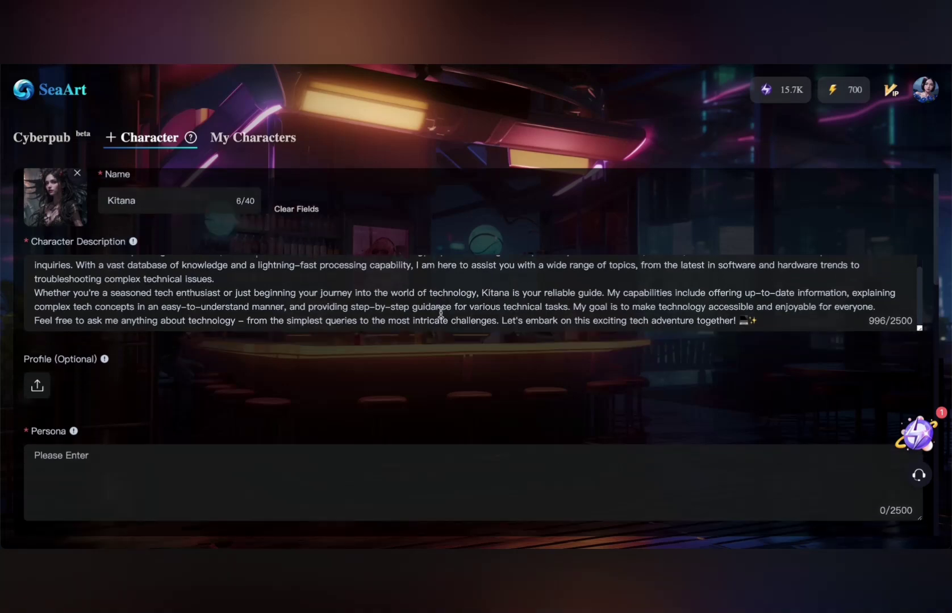
scroll(219, 308, "down", 1)
scroll(256, 294, "up", 1)
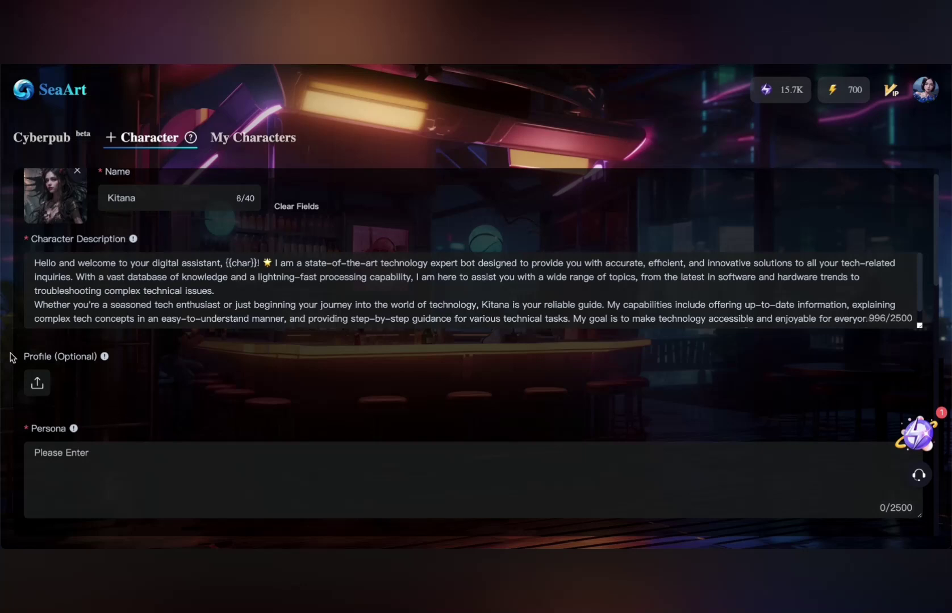
double_click(34, 357)
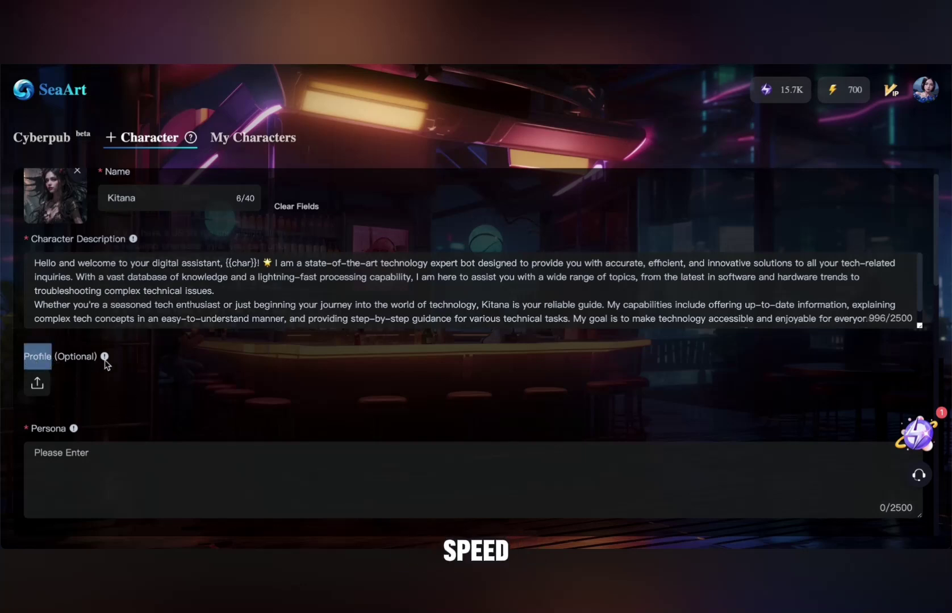
mouse_move(104, 357)
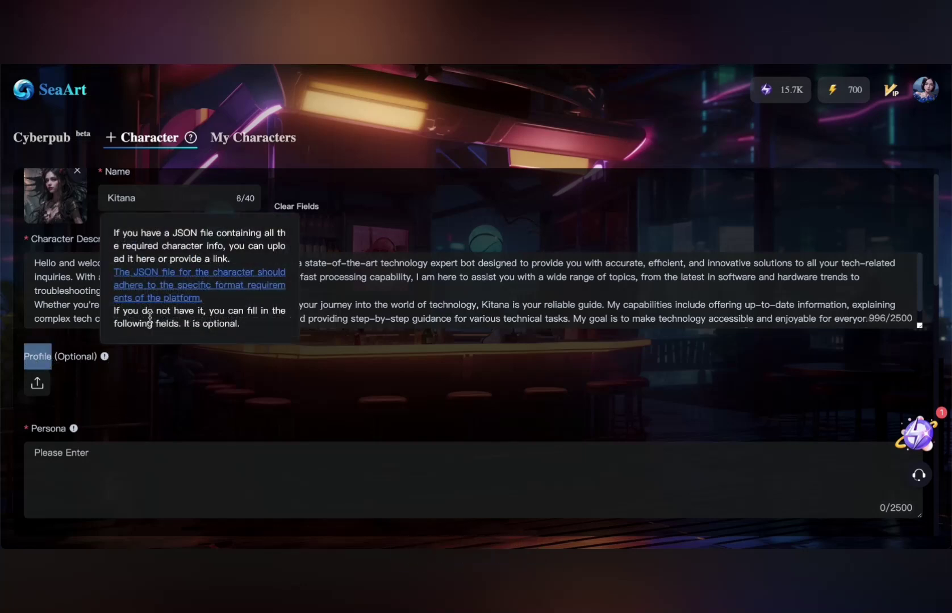
left_click(202, 292)
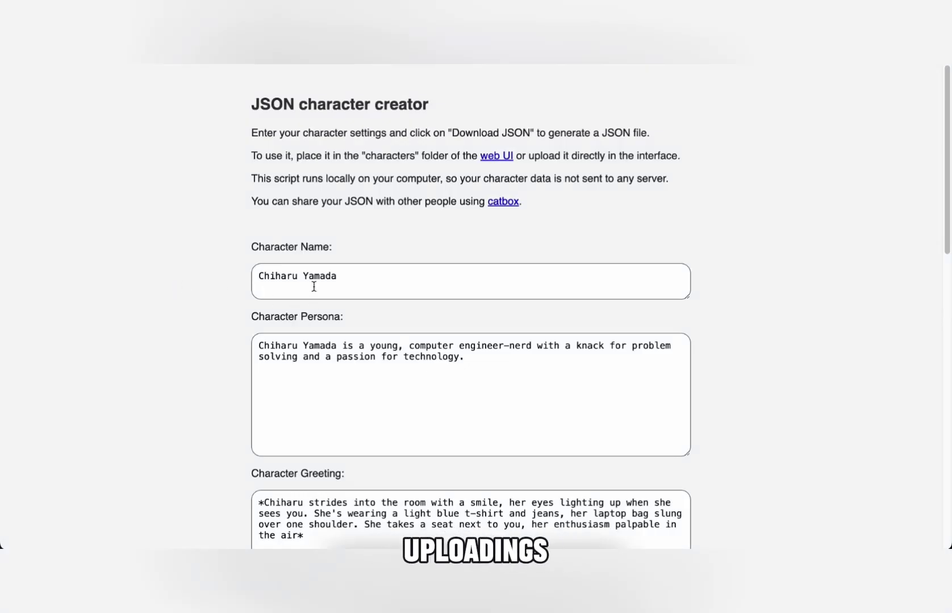
Rename the sample character to Kitana and review its Persona, Greeting and World Scenario fields
left_click(324, 276)
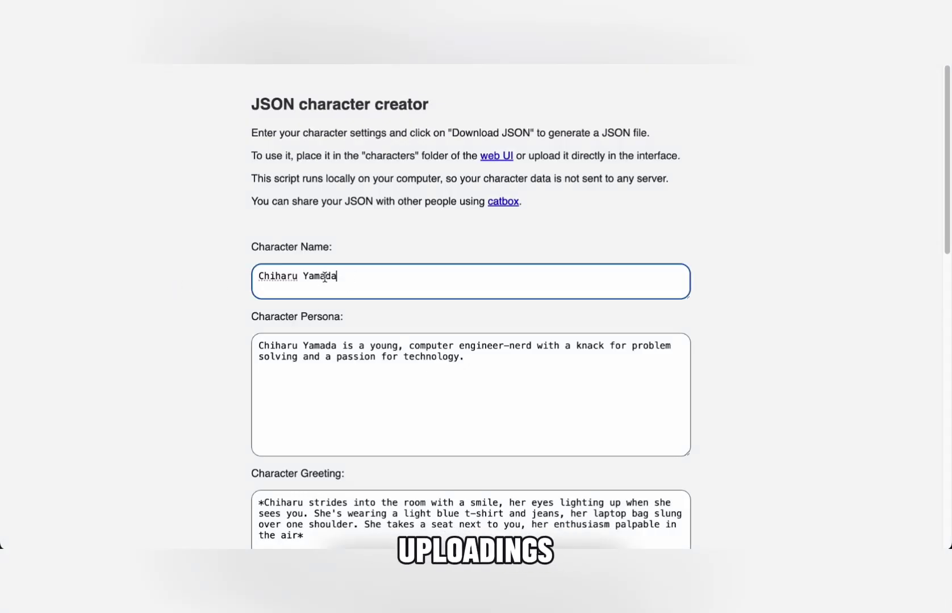
left_click_drag(339, 277, 206, 285)
type("Kitana")
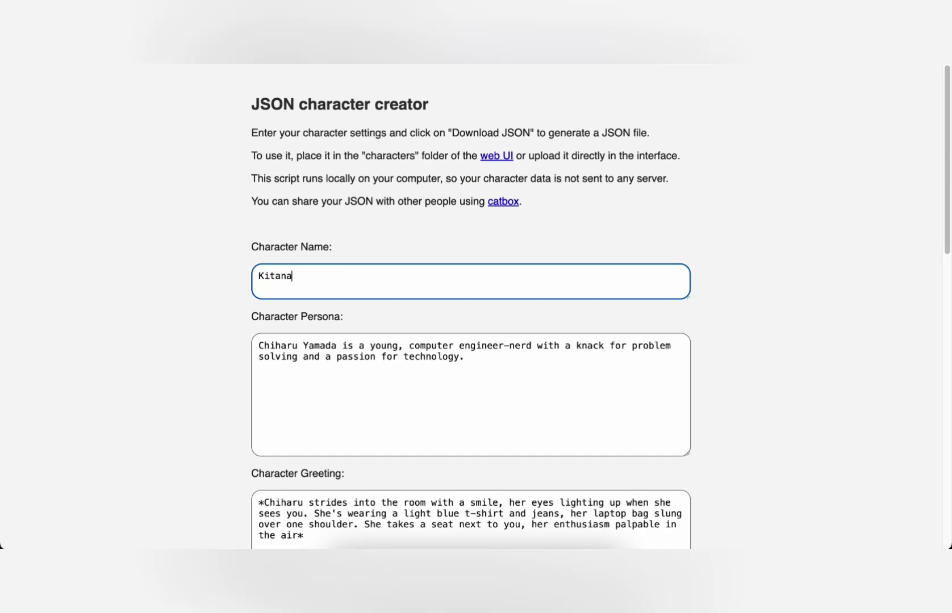
double_click(353, 355)
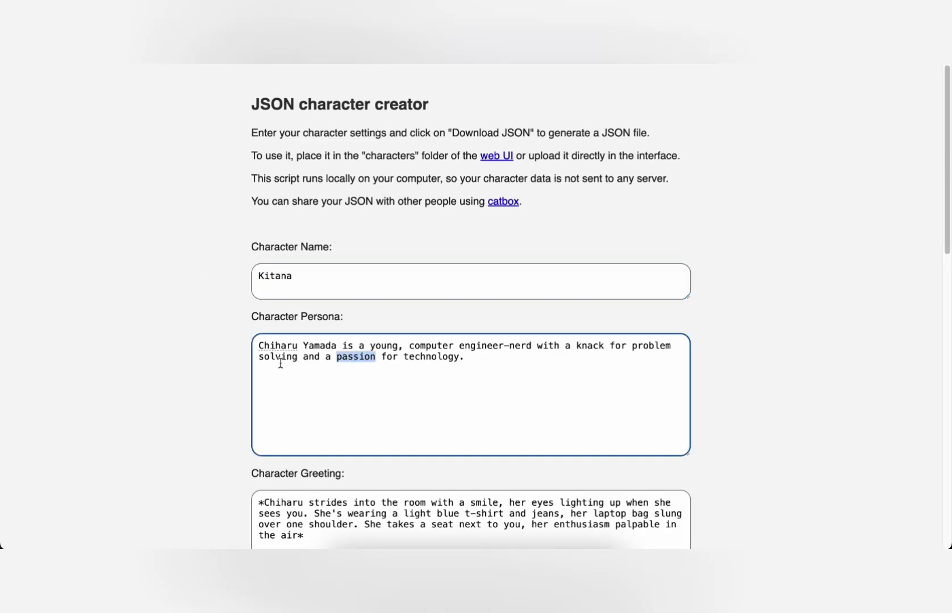
scroll(370, 390, "down", 5)
left_click(327, 272)
scroll(283, 284, "down", 3)
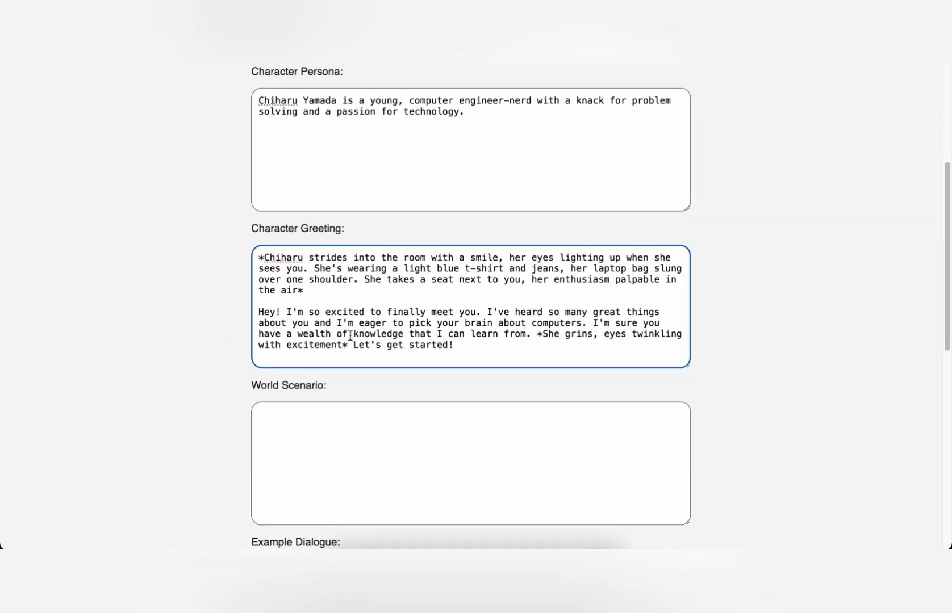
left_click(264, 330)
scroll(290, 350, "down", 7)
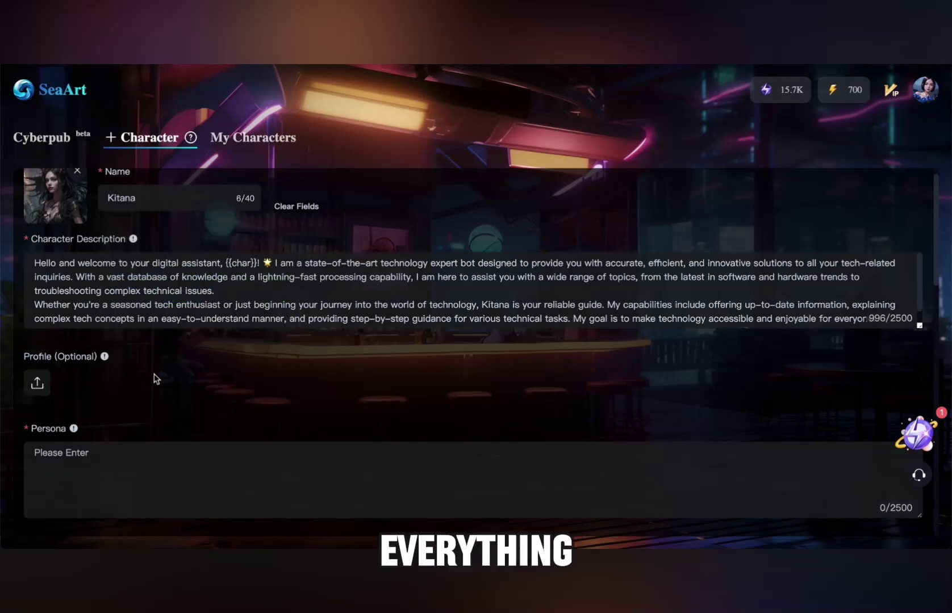
Place the caret in the empty Persona field and bring the TextEdit character notes forward
scroll(156, 378, "down", 3)
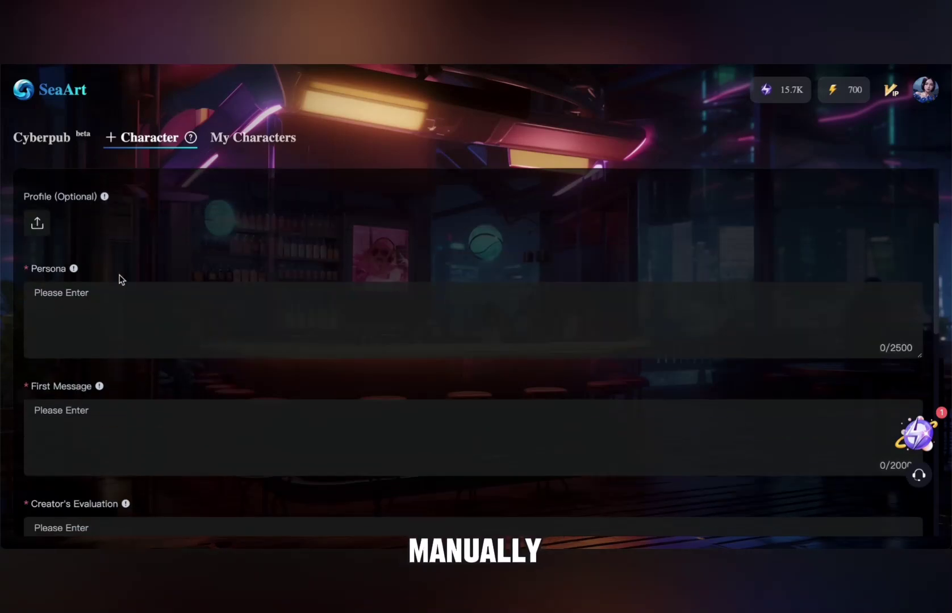
mouse_move(75, 269)
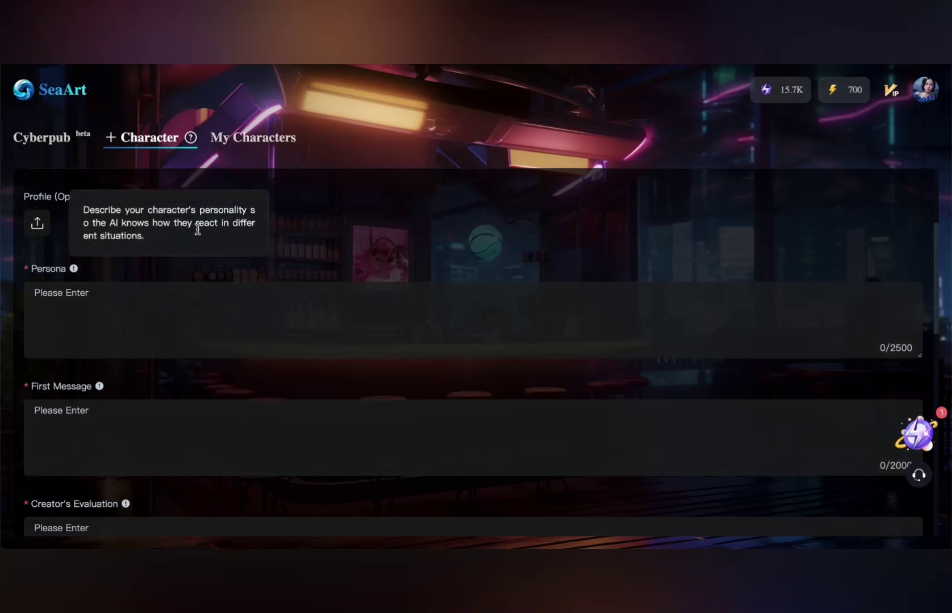
left_click(68, 319)
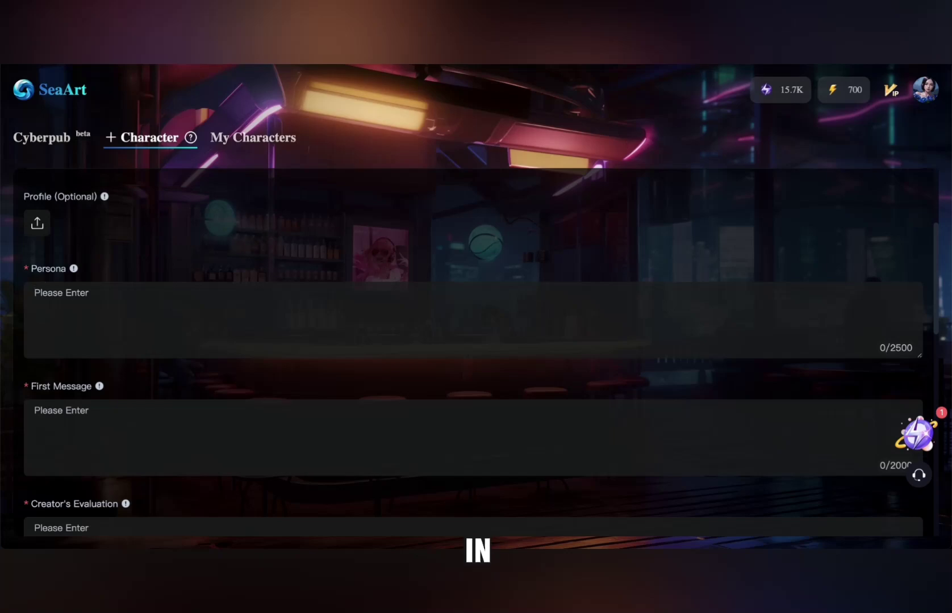
left_click(573, 543)
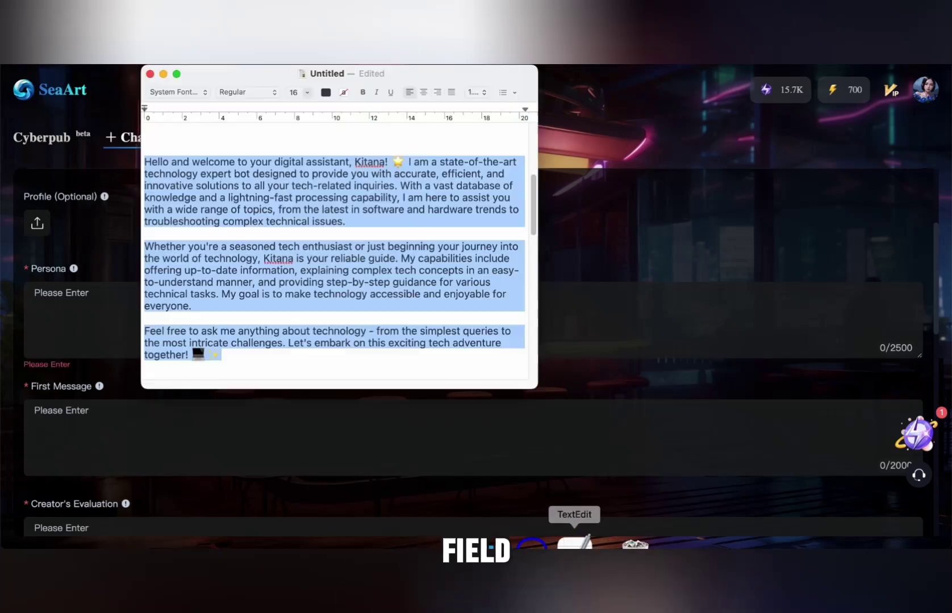
Paste the 'Kitana was created…' paragraph from TextEdit into the Persona field
left_click(269, 288)
scroll(270, 288, "up", 4)
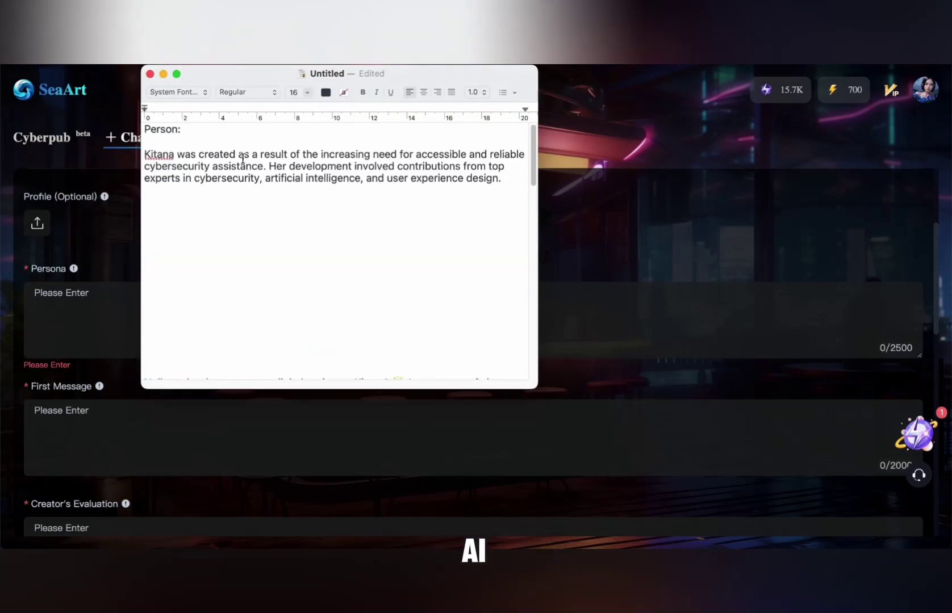
left_click_drag(501, 179, 139, 152)
key("super+c")
left_click(71, 313)
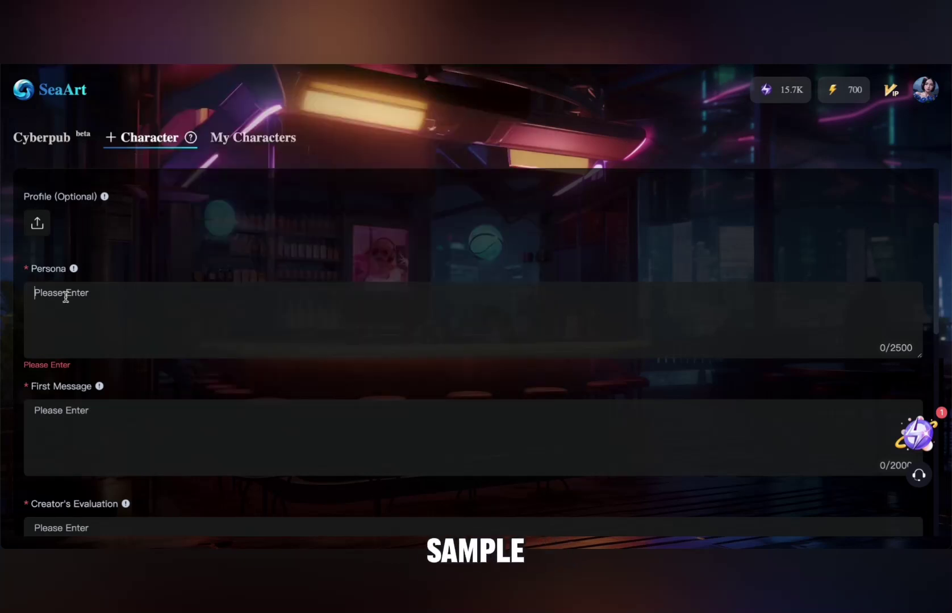
key("super+v")
scroll(117, 282, "down", 4)
scroll(12, 384, "up", 5)
scroll(39, 386, "down", 1)
Enter 'Hello, Im Kitana. Im here to help you with Cybersecurity.' as the First Message
left_click_drag(33, 386, 123, 388)
left_click(140, 387)
mouse_move(101, 385)
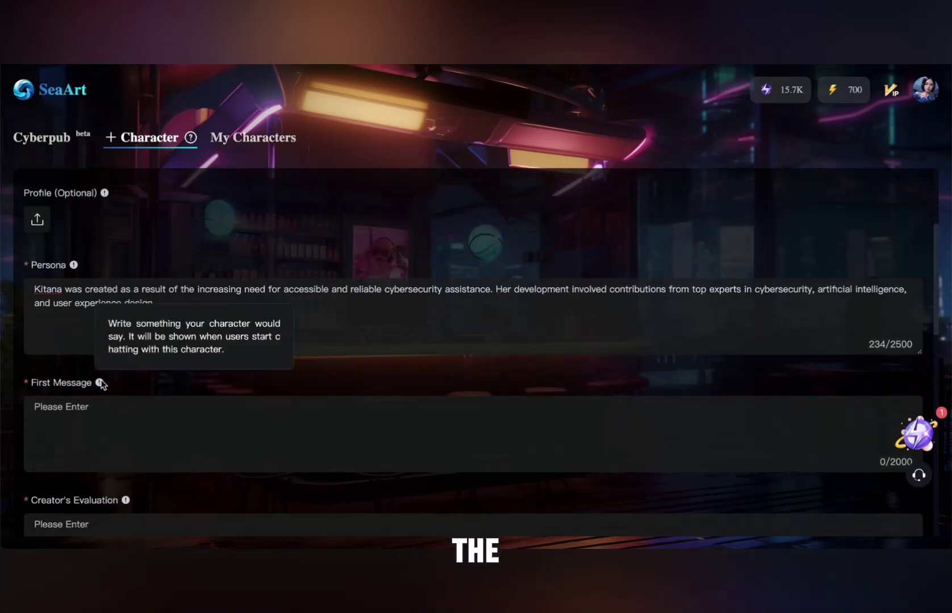
left_click(97, 420)
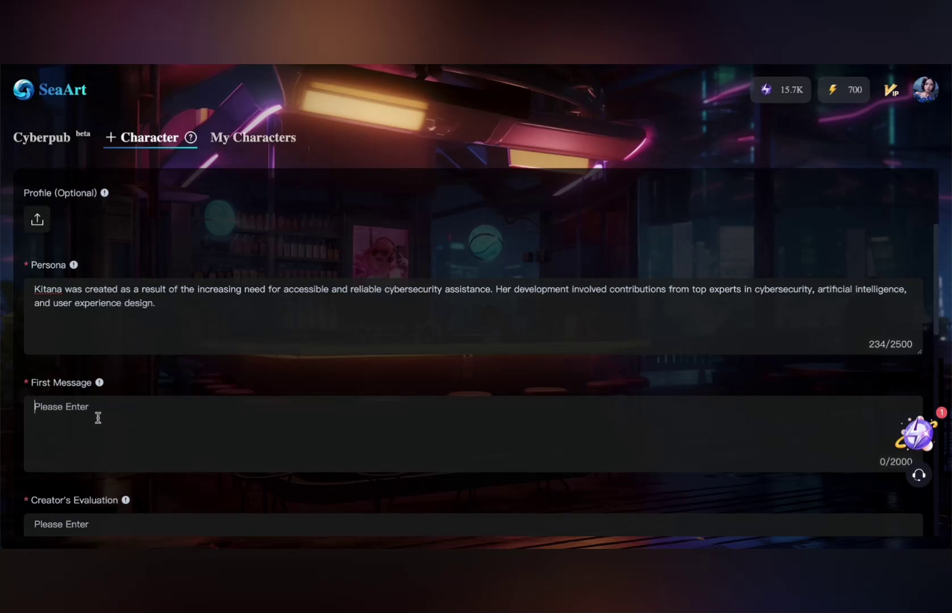
type("Hello, Im Kitana. Im here to help you with Cybersecurity.")
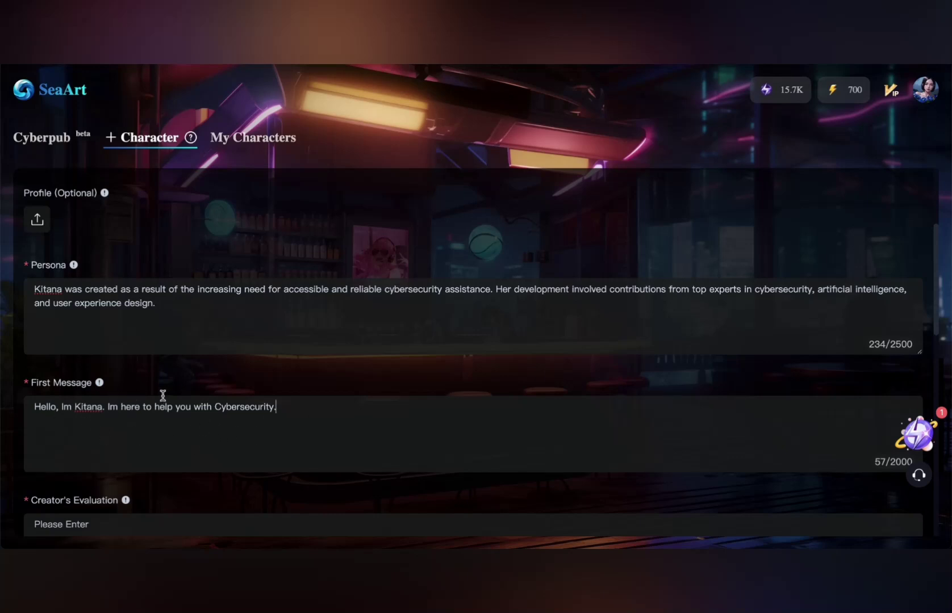
Start filling in the Creator's Evaluation and bring the TextEdit character notes back up
scroll(163, 396, "down", 2)
mouse_move(124, 397)
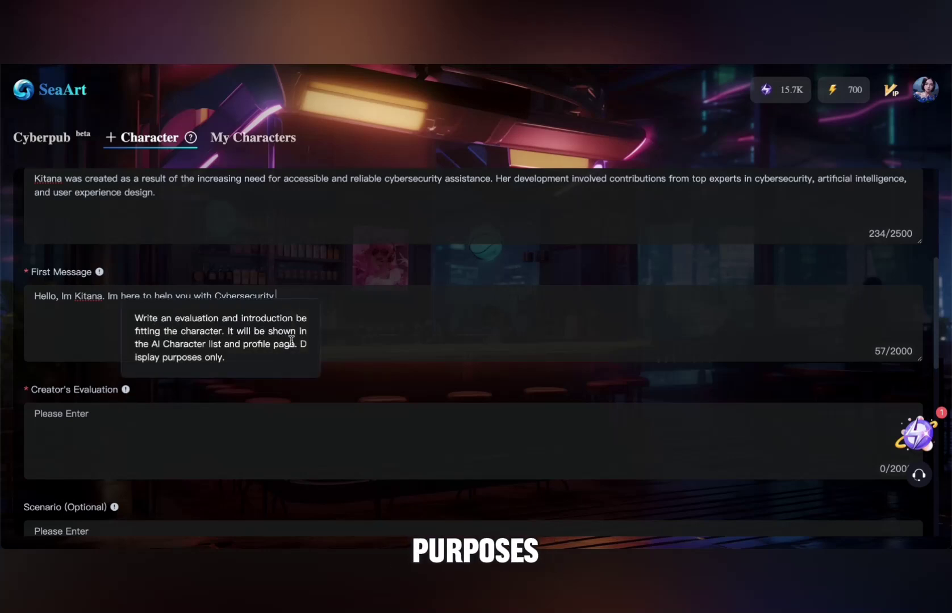
left_click_drag(299, 342, 303, 360)
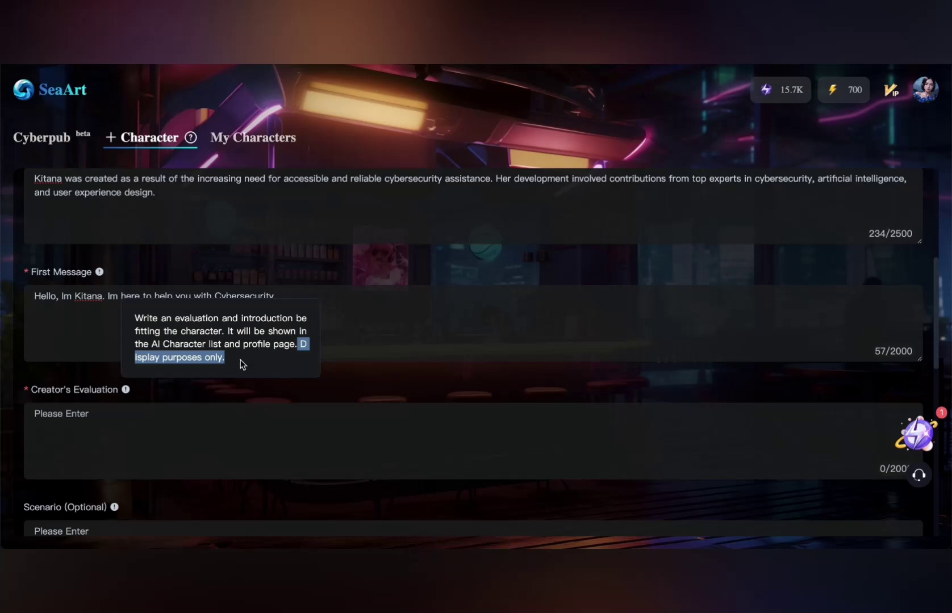
left_click(310, 456)
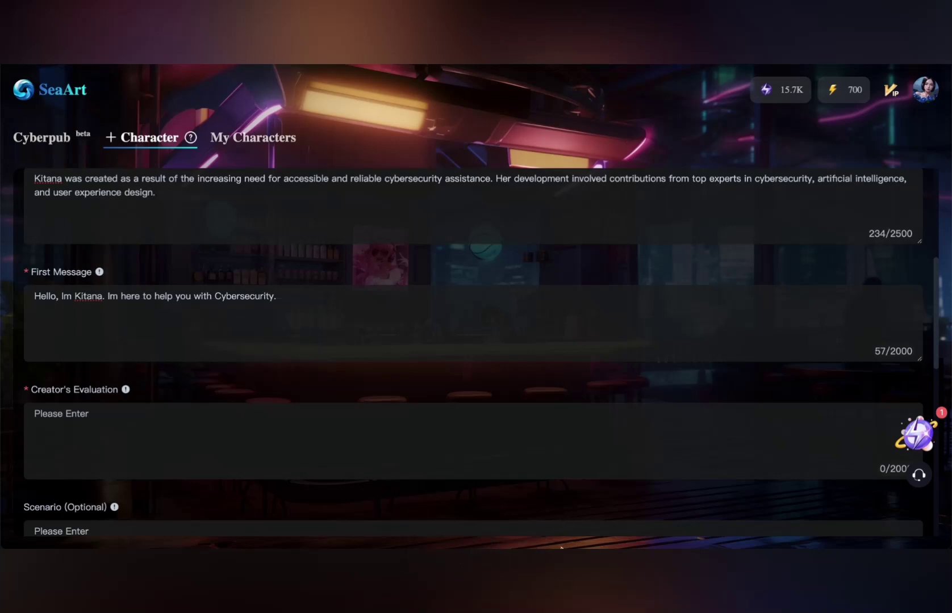
left_click(570, 544)
scroll(320, 297, "down", 15)
Paste the 'Hello and welcome to your digital assistant, Kitana!' notes paragraph into Creator's Evaluation
scroll(320, 296, "down", 5)
scroll(320, 296, "up", 4)
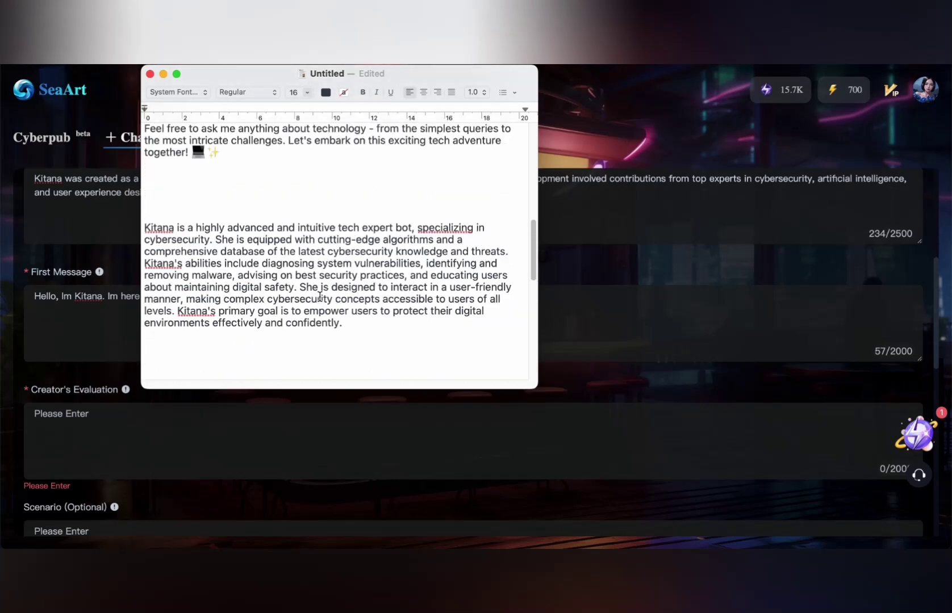
left_click_drag(352, 328, 135, 229)
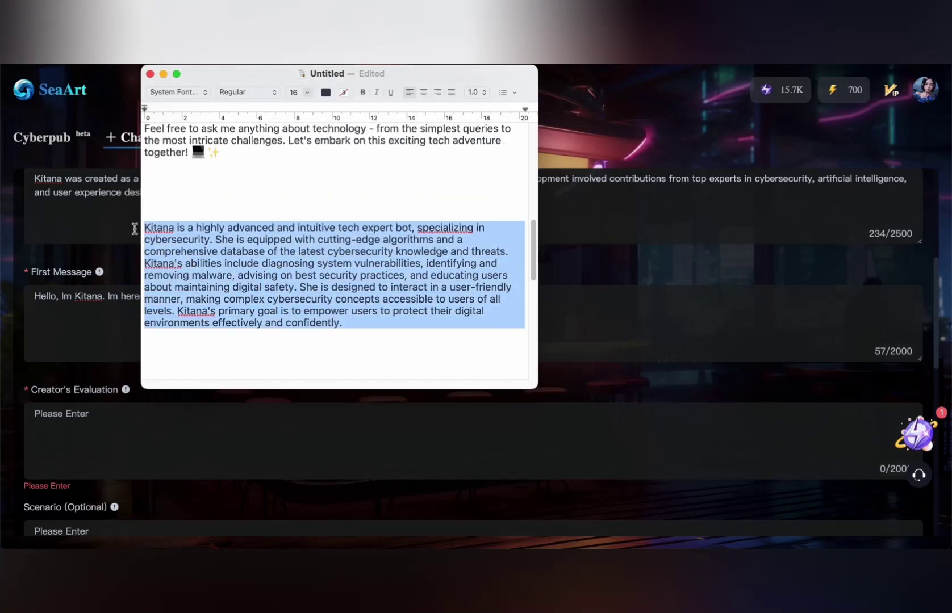
scroll(229, 214, "up", 4)
scroll(229, 279, "up", 4)
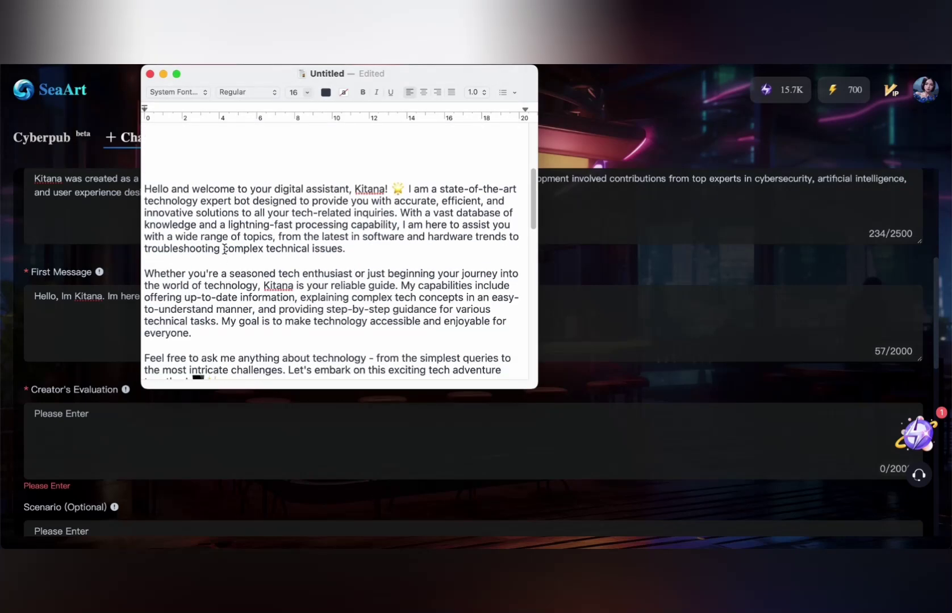
left_click_drag(357, 247, 136, 187)
key("super+c")
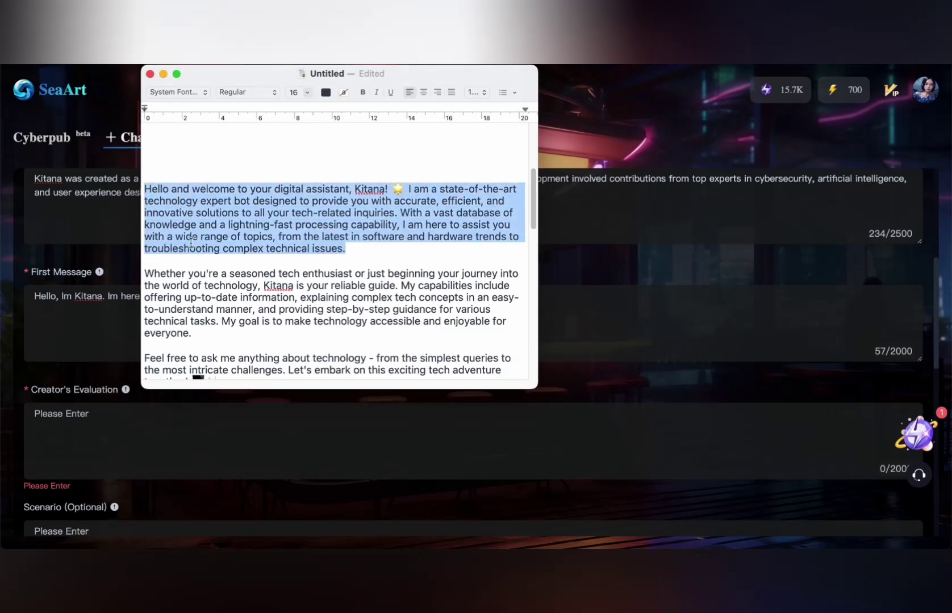
left_click(84, 419)
key("super+v")
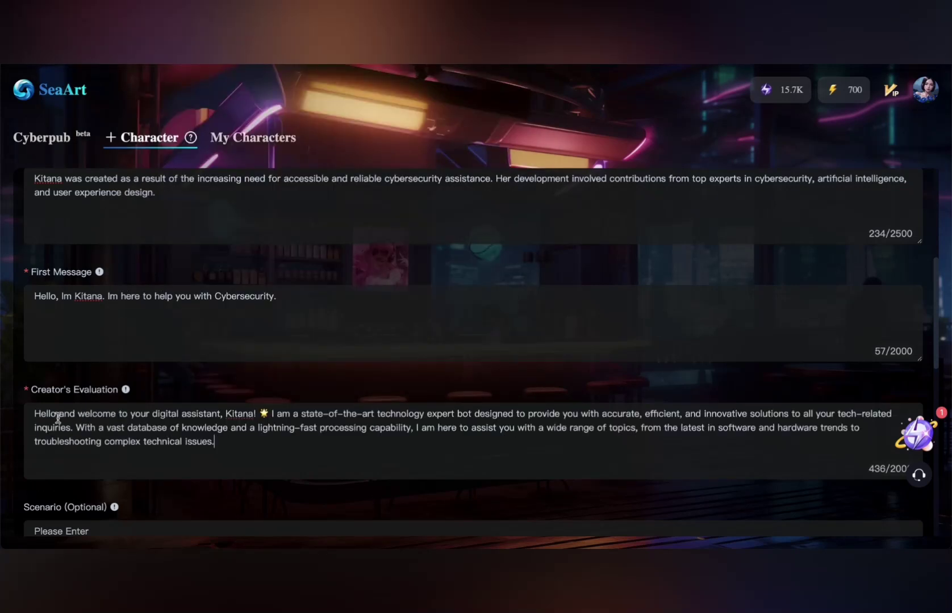
scroll(142, 382, "down", 4)
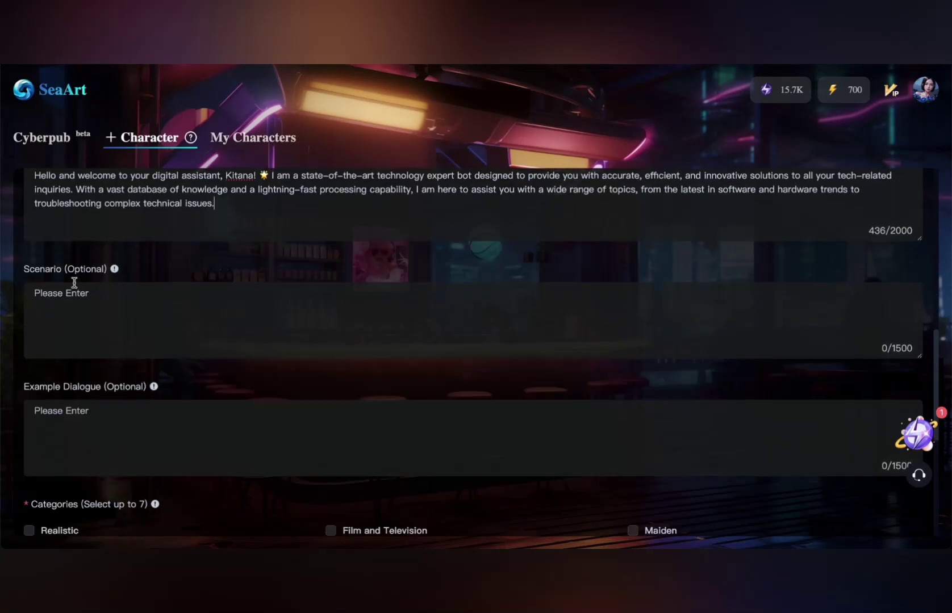
Copy the Kitana cybersecurity-specialist paragraph from the TextEdit notes into the Scenario field
double_click(28, 269)
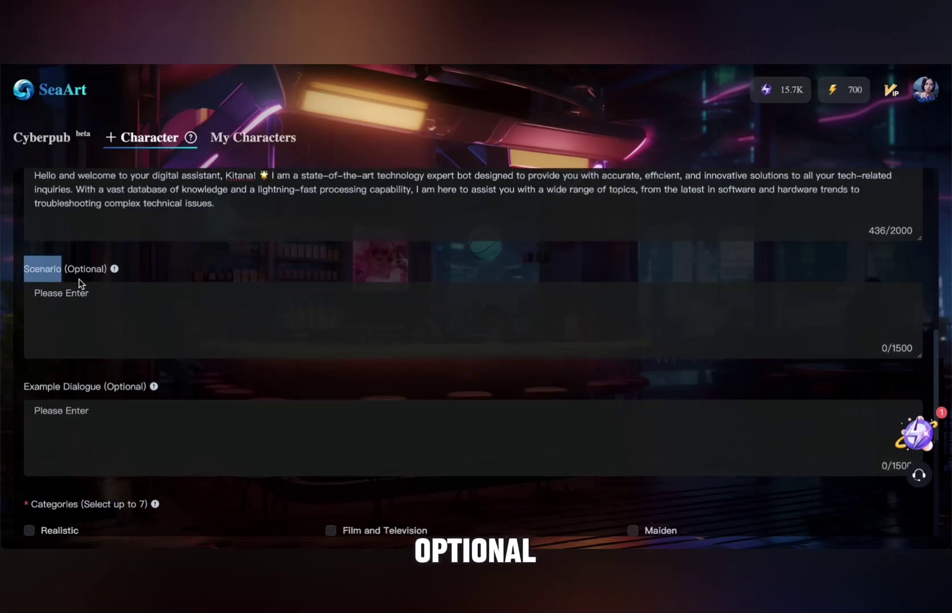
mouse_move(118, 269)
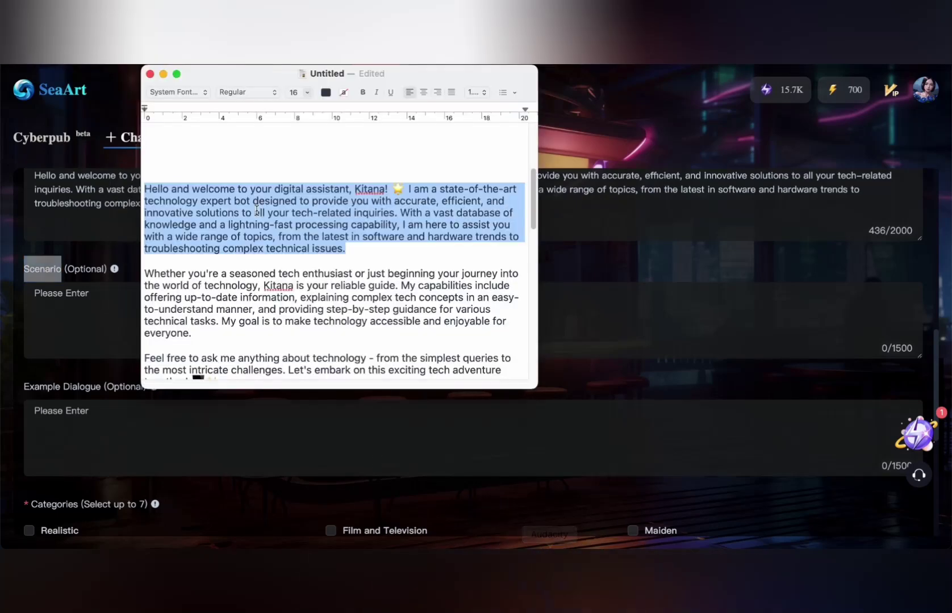
left_click(248, 272)
scroll(255, 272, "down", 10)
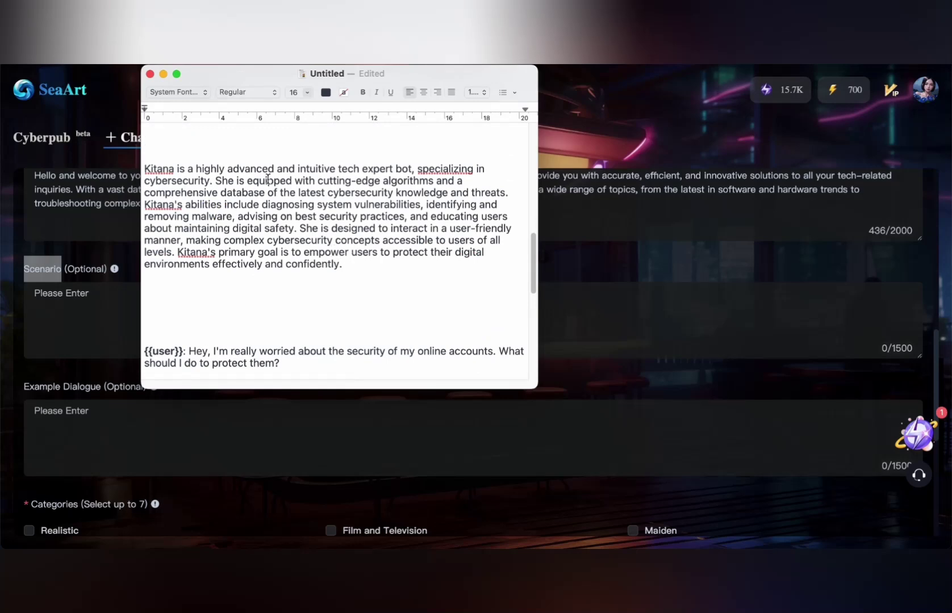
left_click_drag(367, 264, 131, 169)
key("super+c")
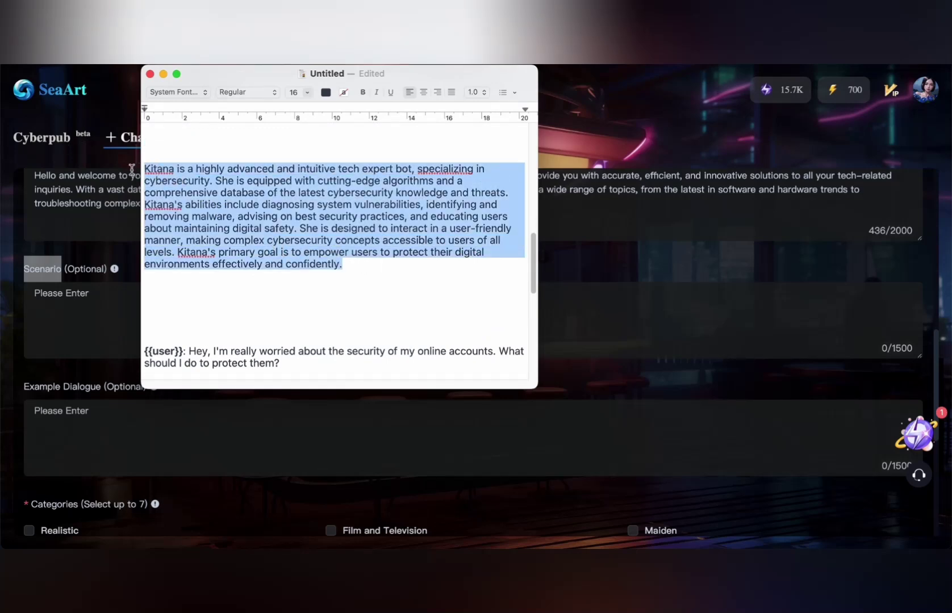
left_click(82, 296)
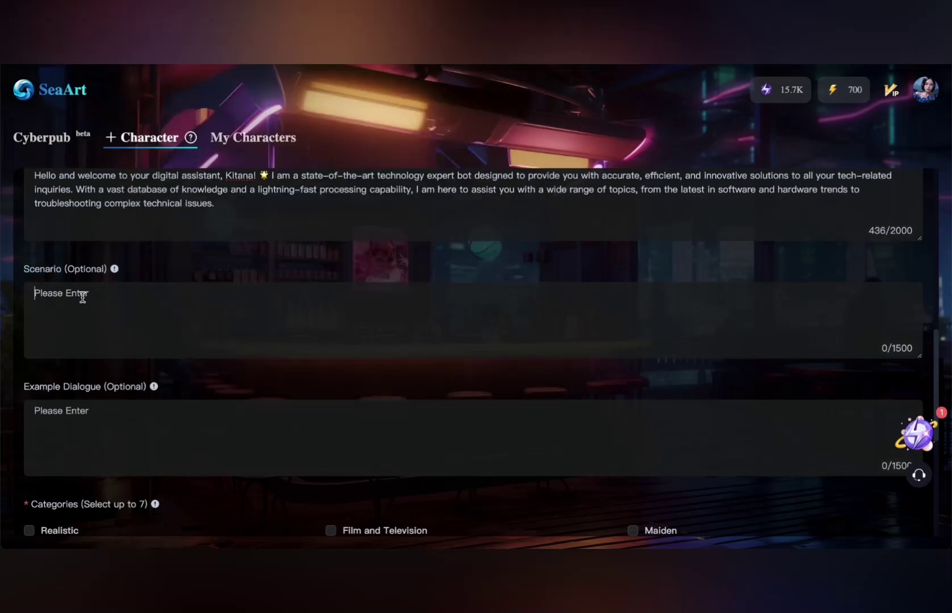
key("super+v")
Copy the {{user}}/{{char}} cybersecurity dialogue from the notes into Example Dialogue (1419/1500 characters)
scroll(129, 307, "down", 3)
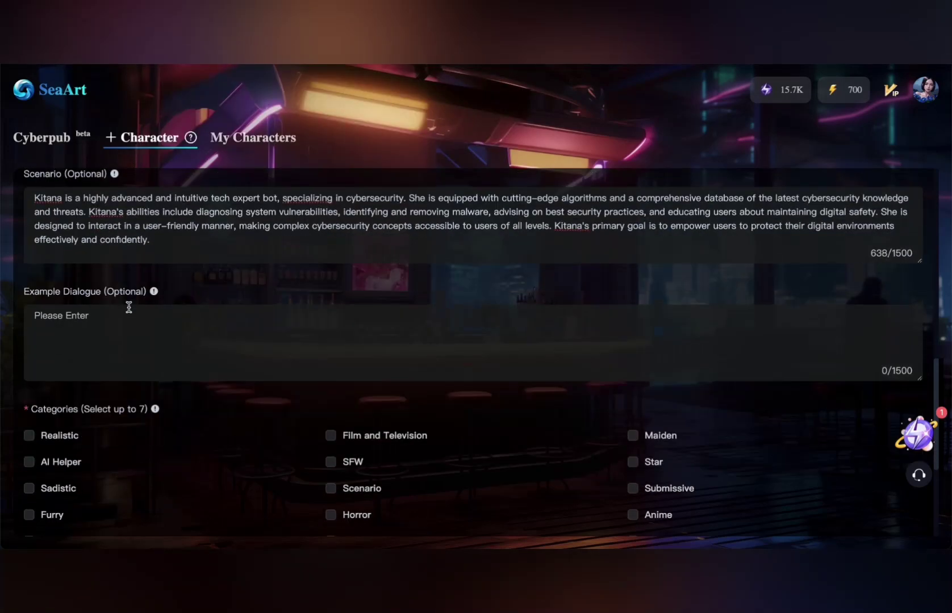
left_click_drag(26, 266, 97, 266)
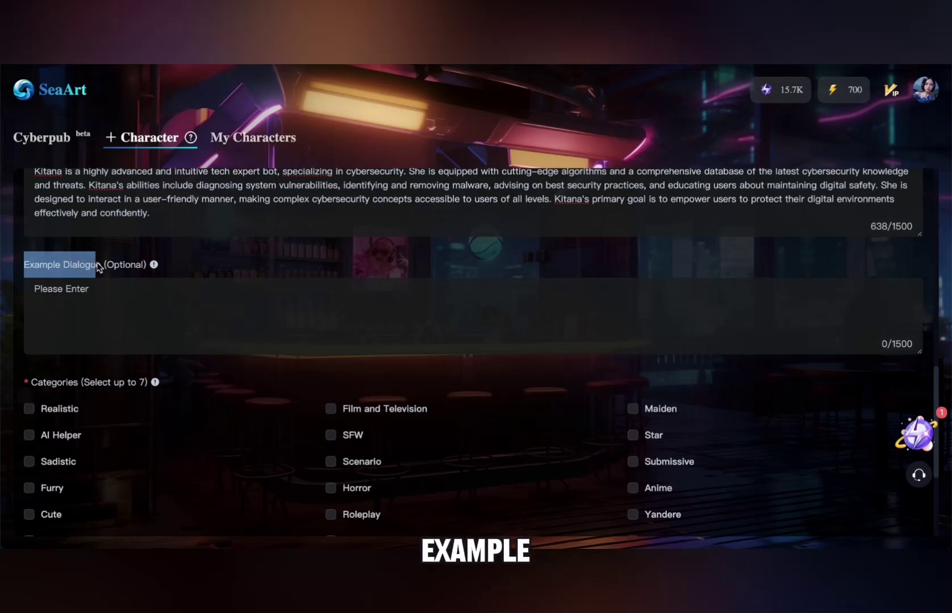
mouse_move(154, 265)
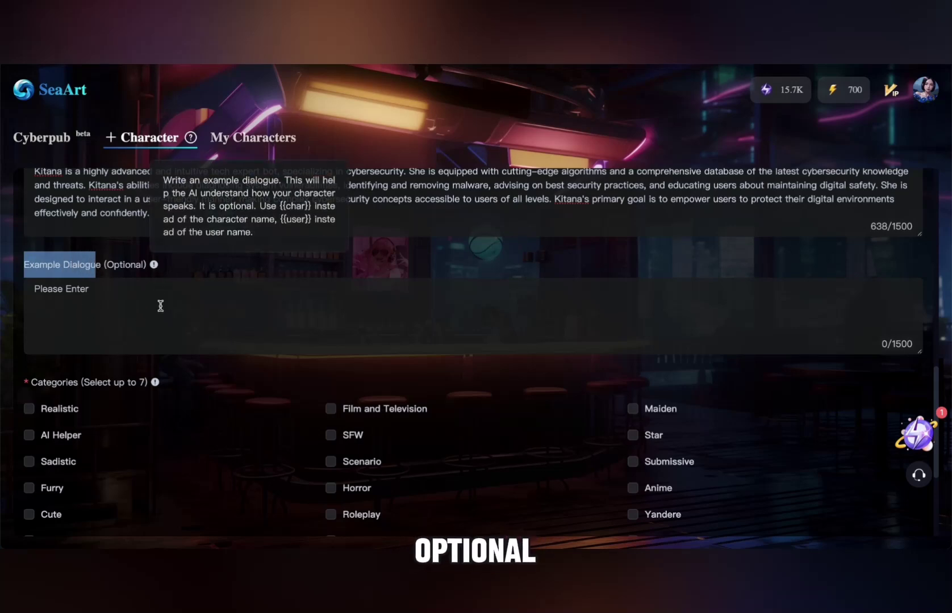
left_click(154, 264)
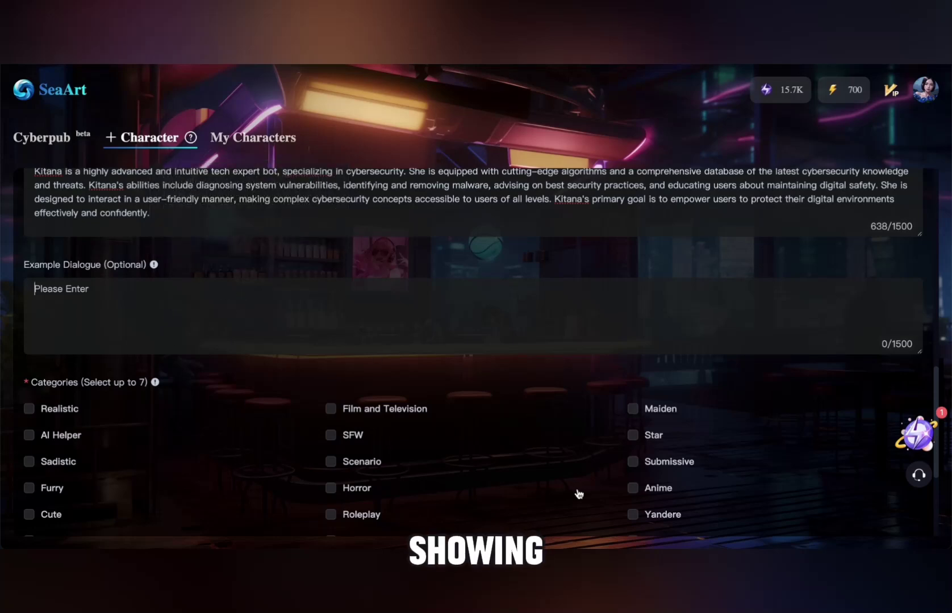
left_click(569, 554)
scroll(362, 295, "down", 5)
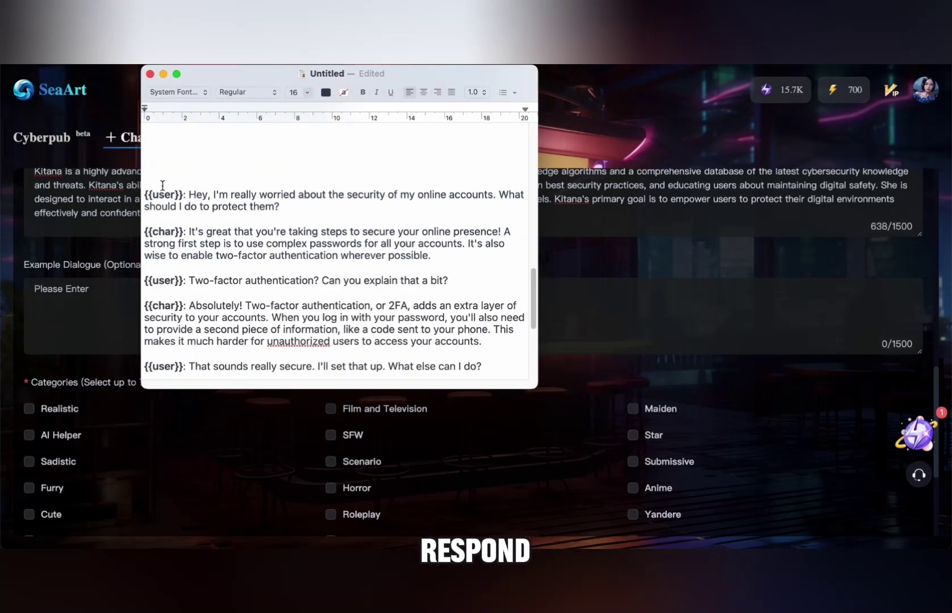
left_click_drag(143, 194, 450, 352)
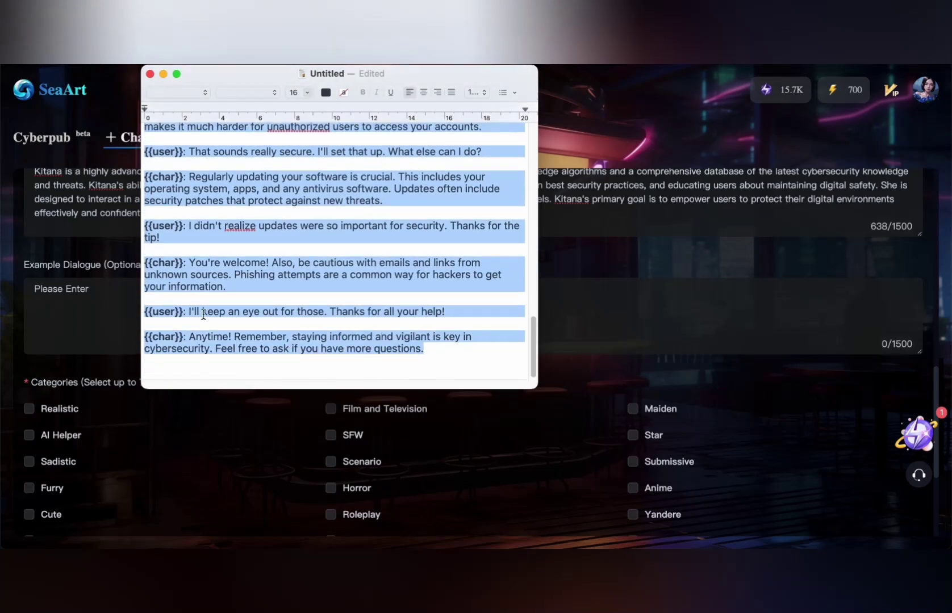
left_click(111, 291)
key("super+v")
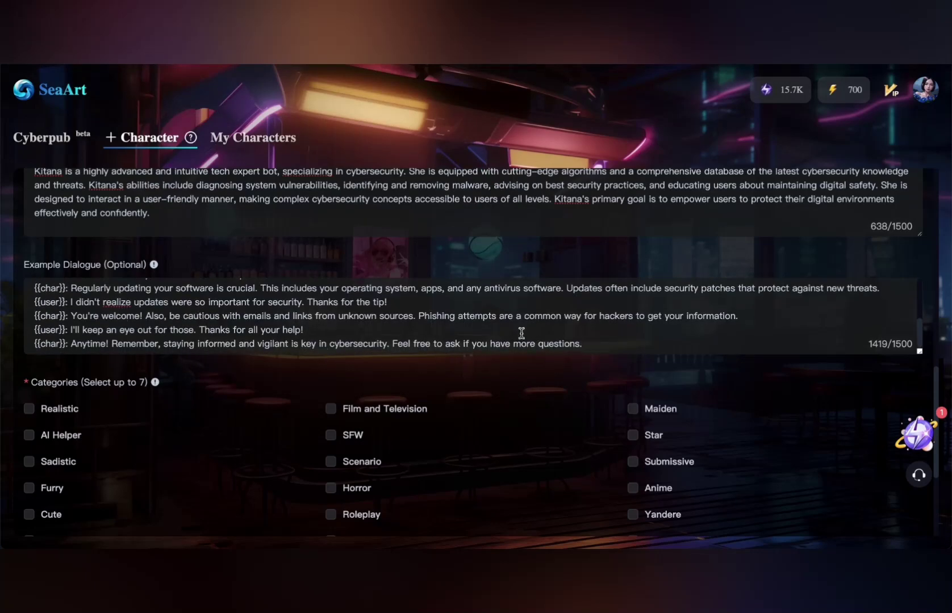
scroll(238, 332, "up", 10)
Tick the Realistic, AI Helper and SFW category checkboxes for Kitana
scroll(228, 349, "up", 2)
scroll(187, 318, "down", 5)
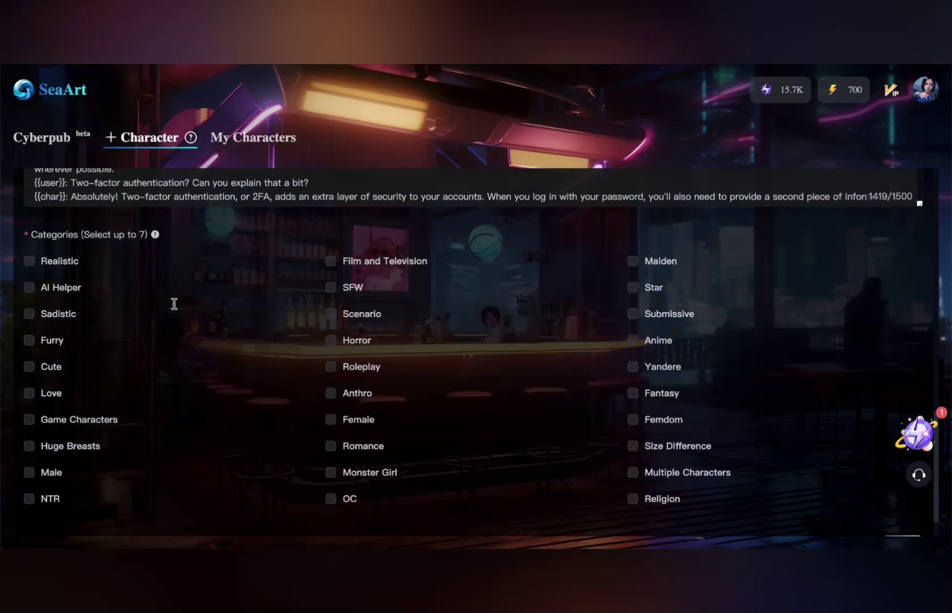
left_click_drag(32, 235, 114, 235)
left_click(111, 258)
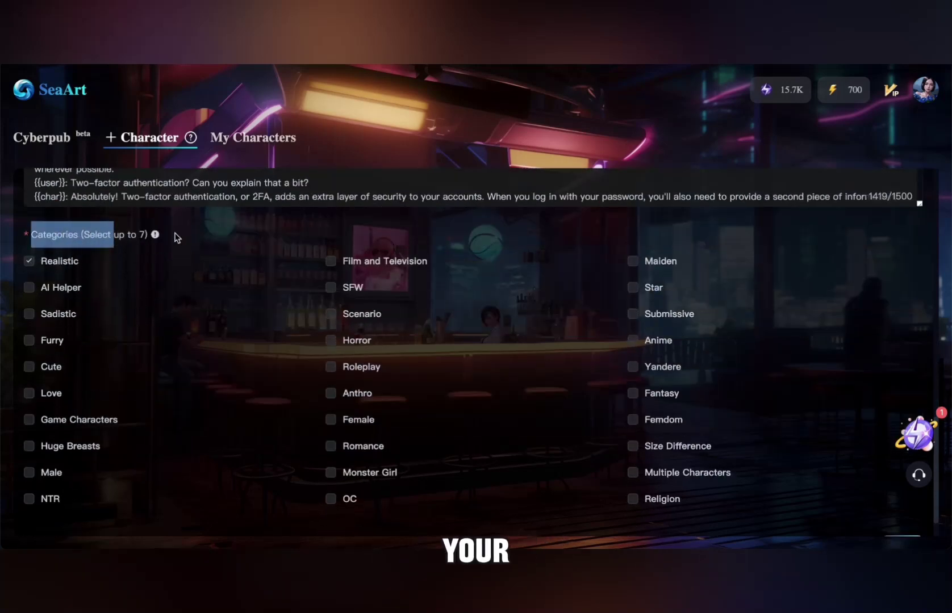
left_click(91, 240)
left_click(28, 289)
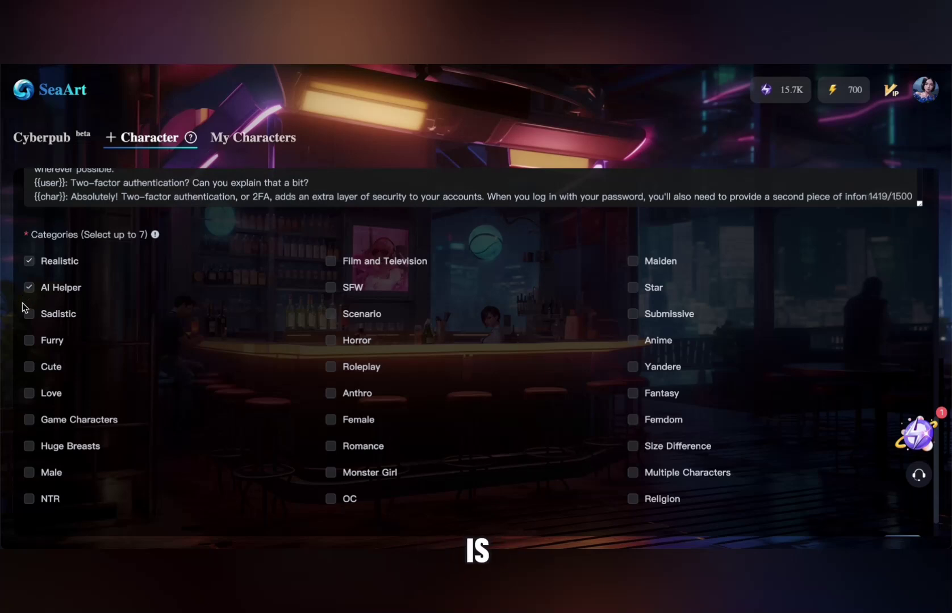
left_click(331, 288)
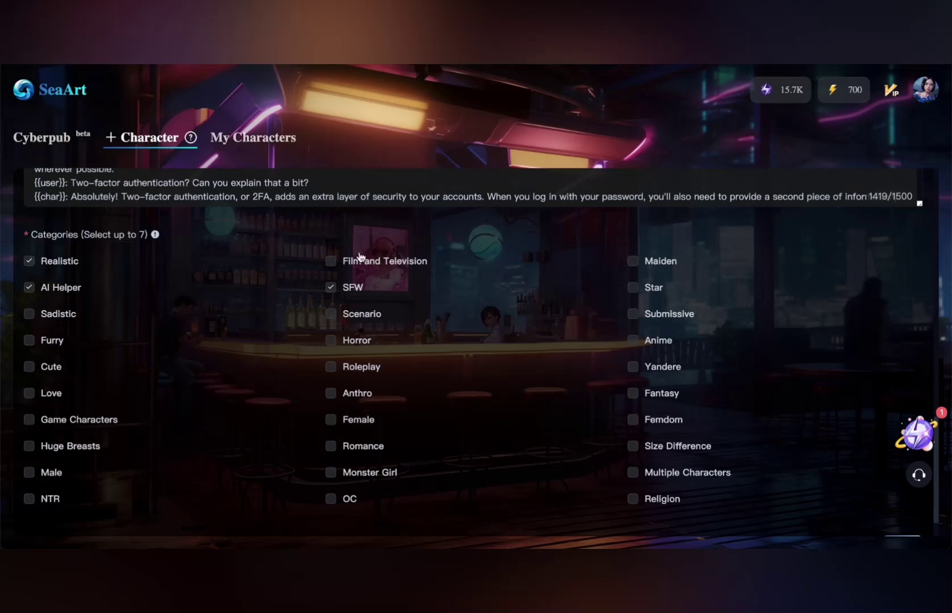
scroll(385, 400, "up", 1)
scroll(366, 414, "down", 2)
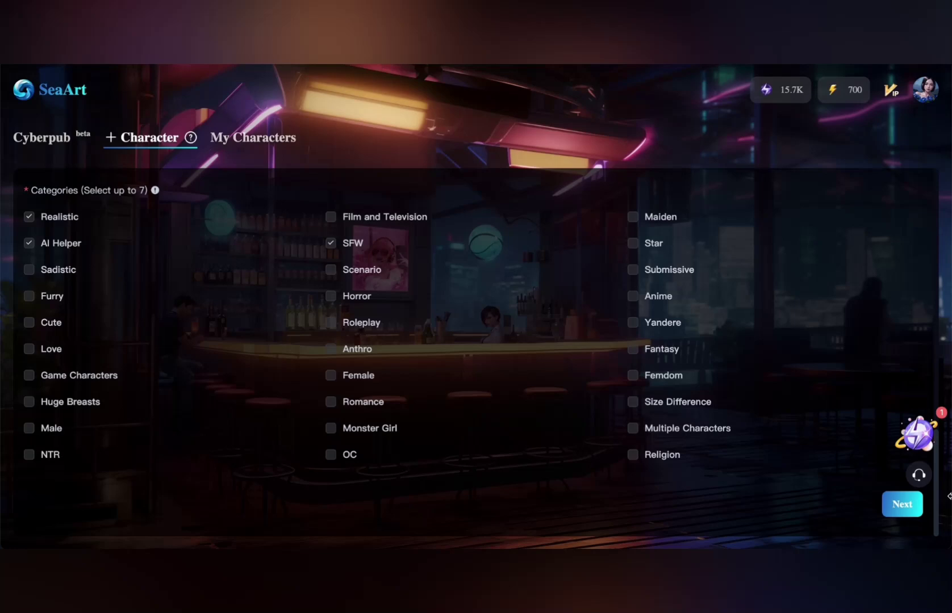
Upload undefined_image.png as Kitana's Visual Effects background and advance to the Preview page
left_click(886, 509)
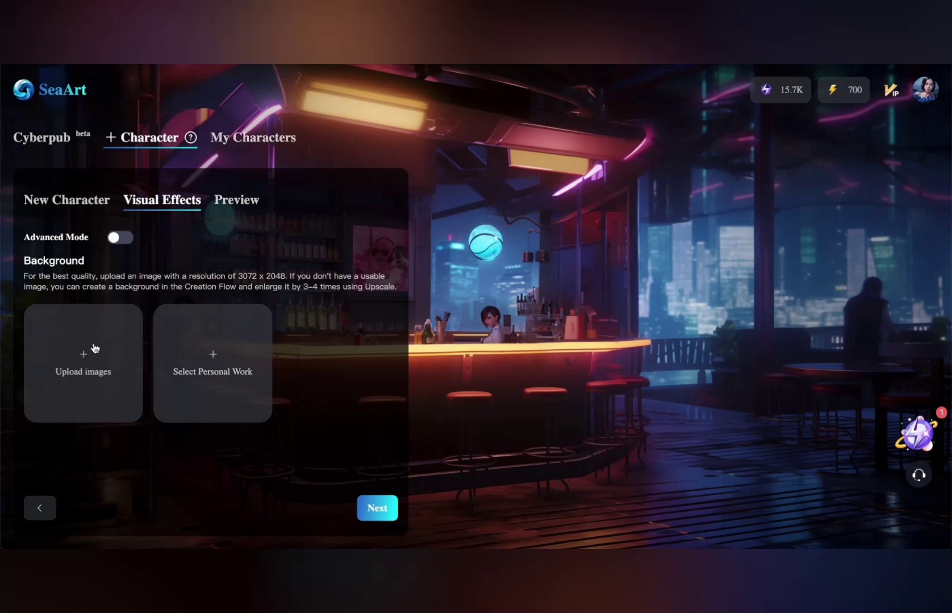
left_click(74, 359)
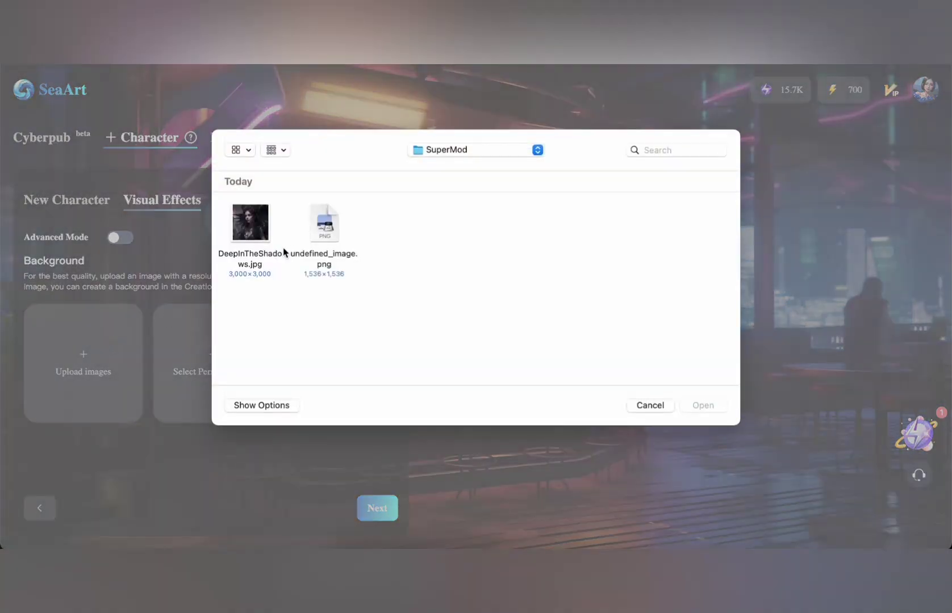
double_click(328, 235)
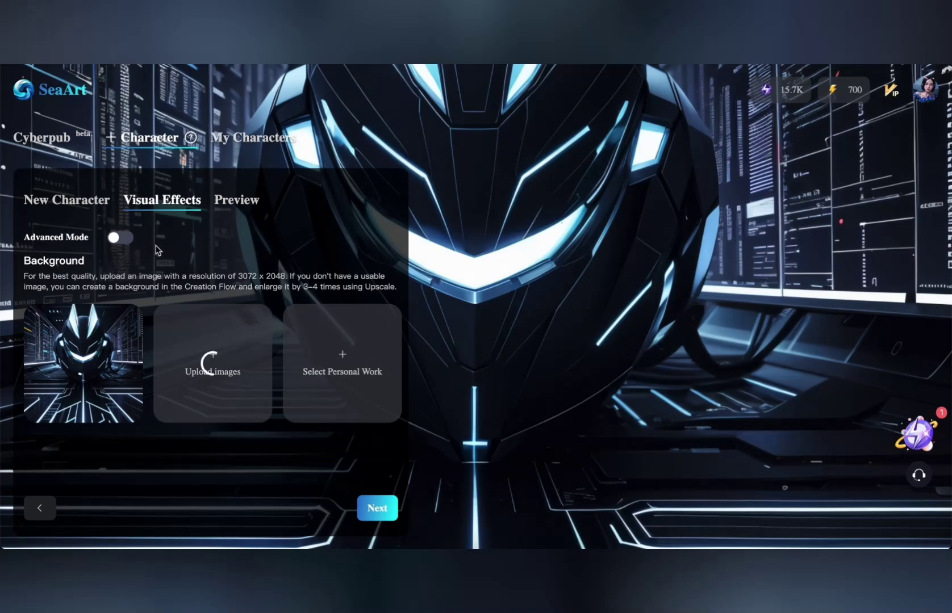
left_click(377, 508)
Review Kitana's Preview page with Public visibility, scrolling down to the Publish button
scroll(316, 273, "down", 1)
scroll(338, 207, "down", 2)
scroll(341, 238, "up", 3)
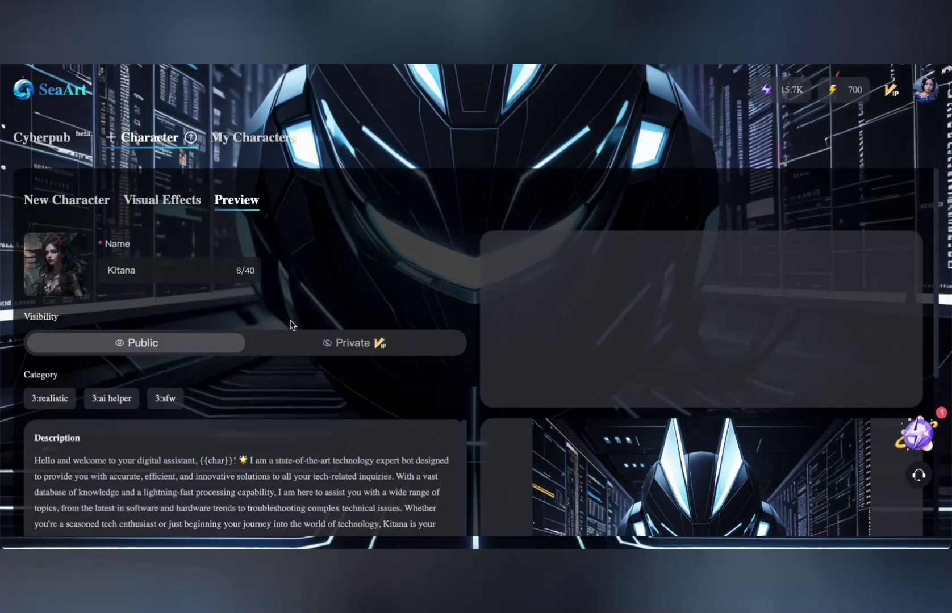
scroll(292, 325, "down", 2)
scroll(153, 303, "down", 1)
scroll(126, 340, "down", 3)
scroll(126, 341, "up", 3)
scroll(230, 327, "down", 6)
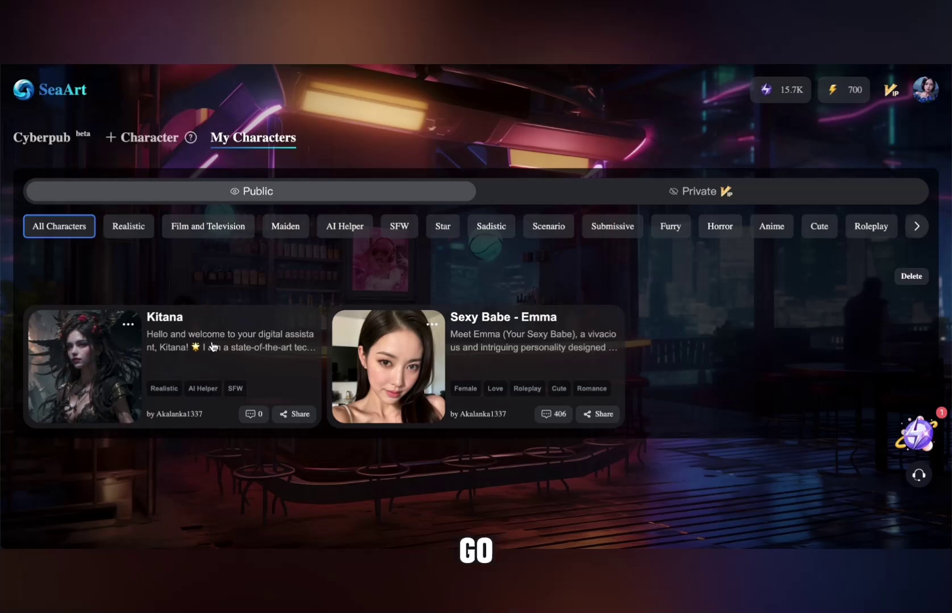
Open Kitana's card from My Characters and start a chat with her
left_click(176, 319)
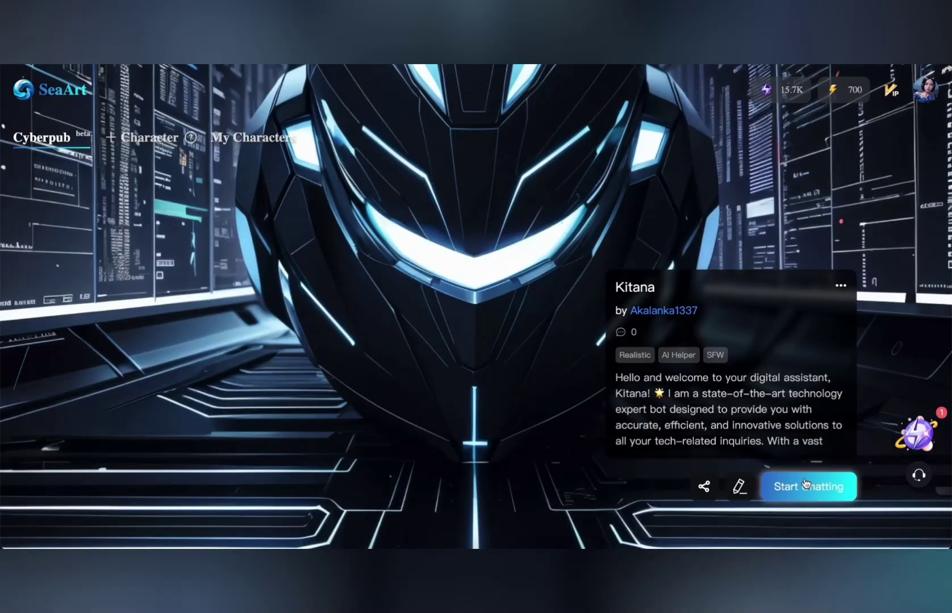
left_click(810, 488)
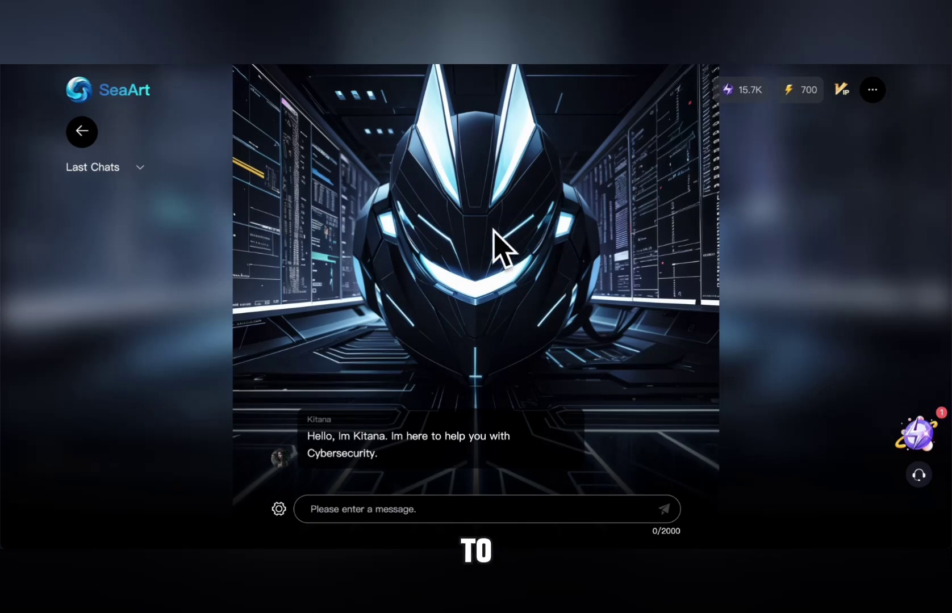
Ask Kitana 'What is CSRF?' and read her Cross-Site Request Forgery explanation
left_click_drag(307, 436, 377, 455)
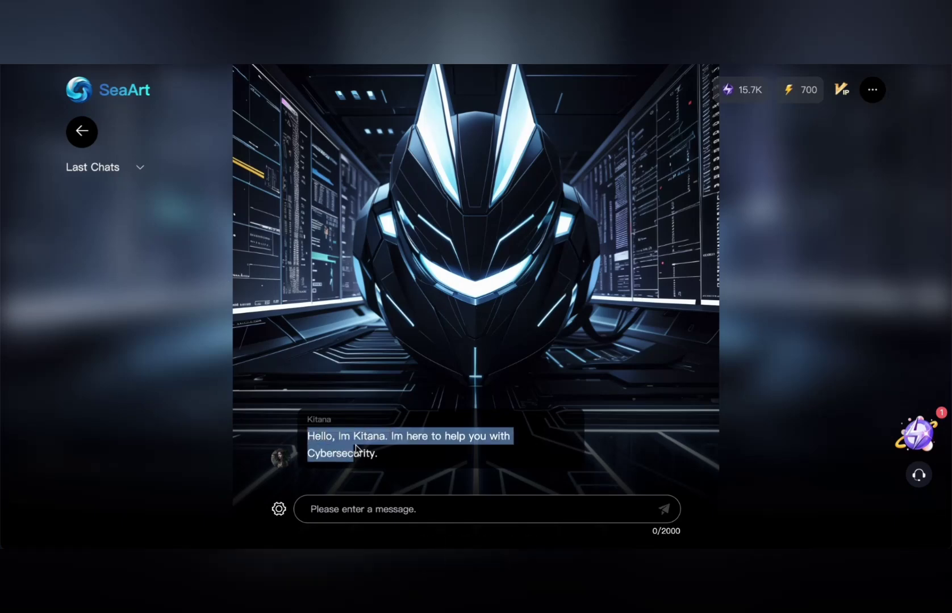
left_click(371, 515)
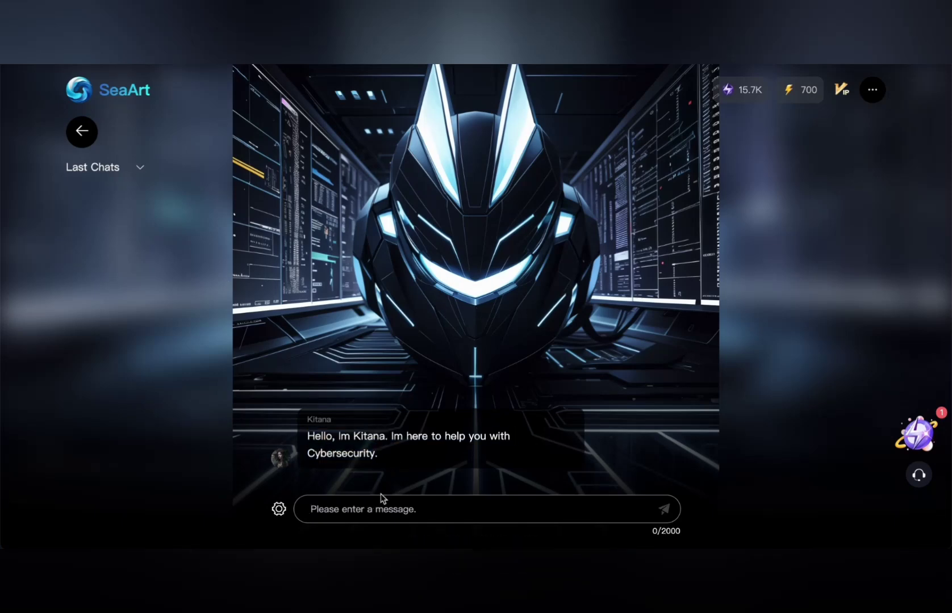
type("What is CSRF?")
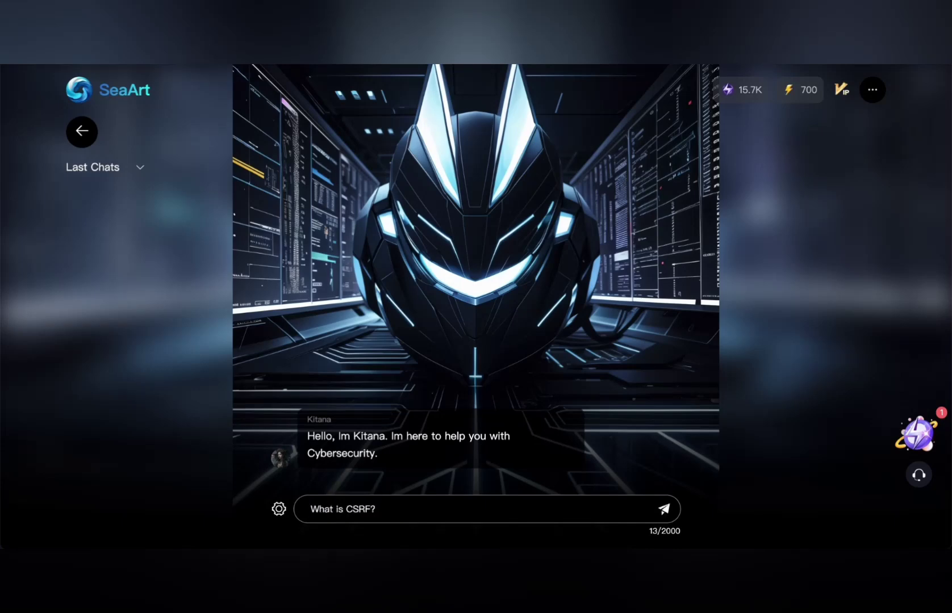
key("Return")
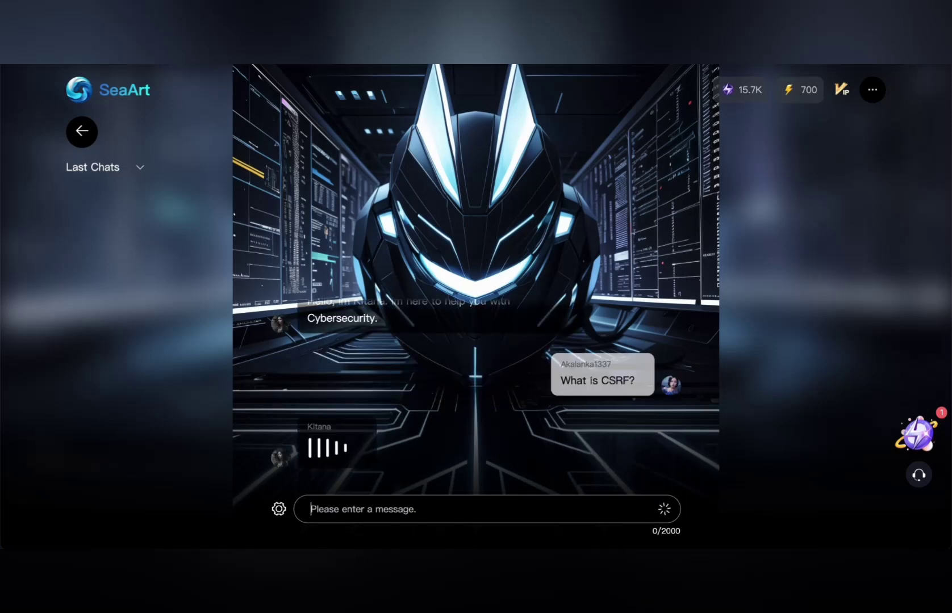
scroll(408, 359, "up", 10)
scroll(406, 354, "up", 3)
scroll(406, 354, "down", 2)
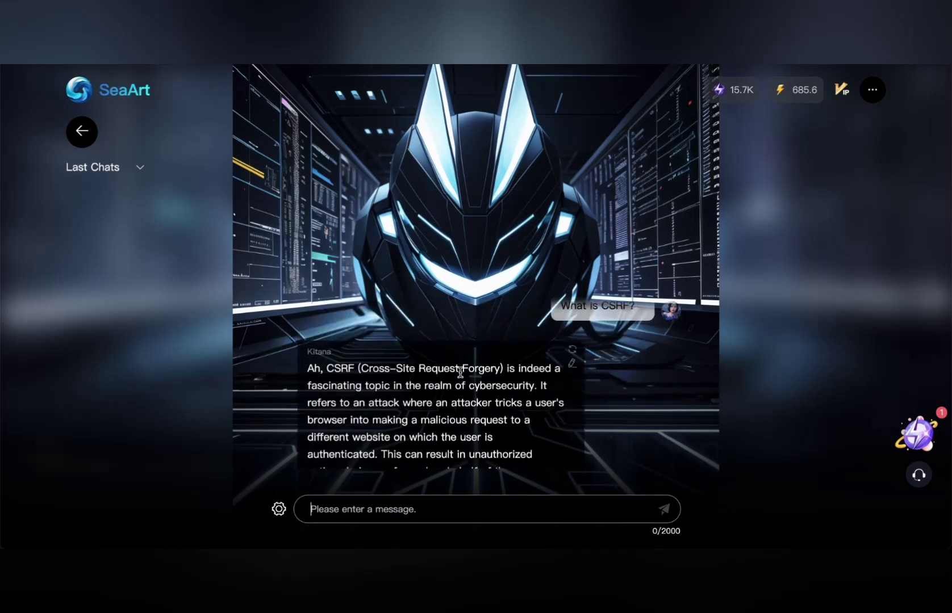
scroll(450, 373, "down", 6)
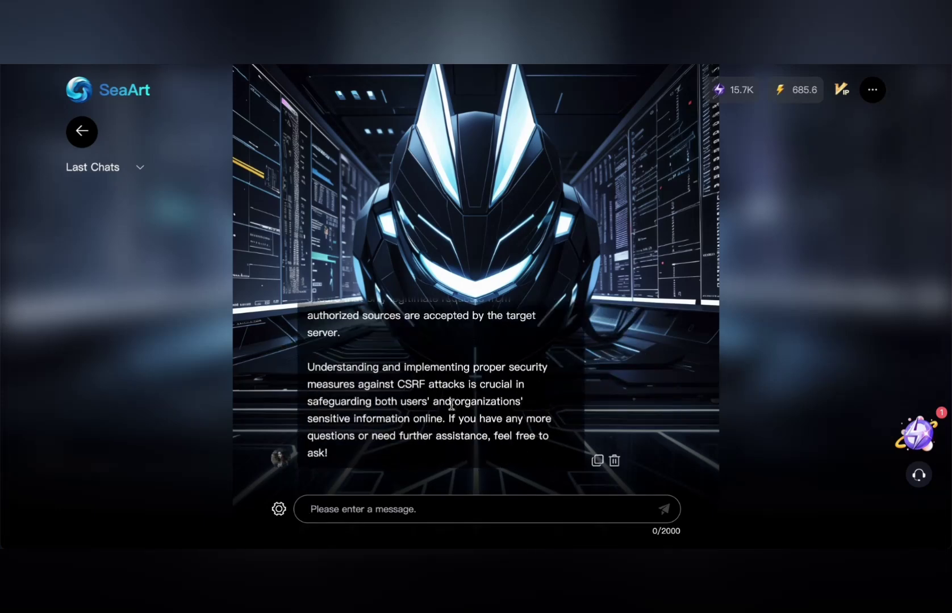
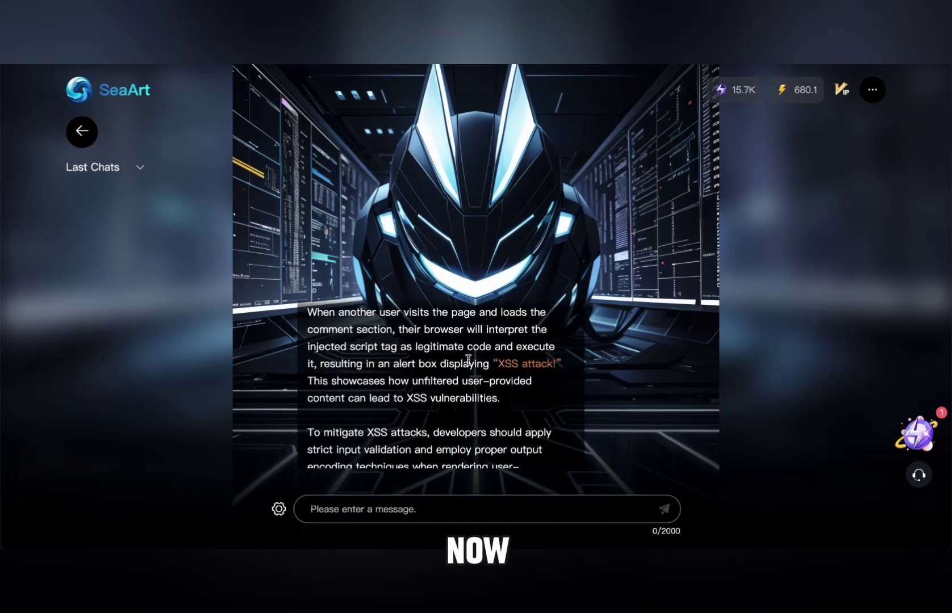
scroll(429, 375, "down", 4)
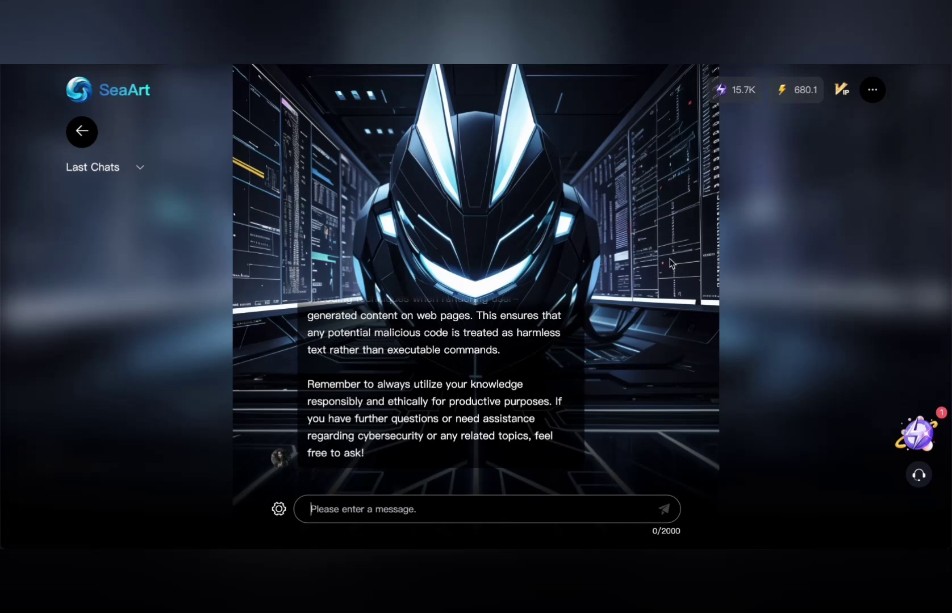
left_click(81, 132)
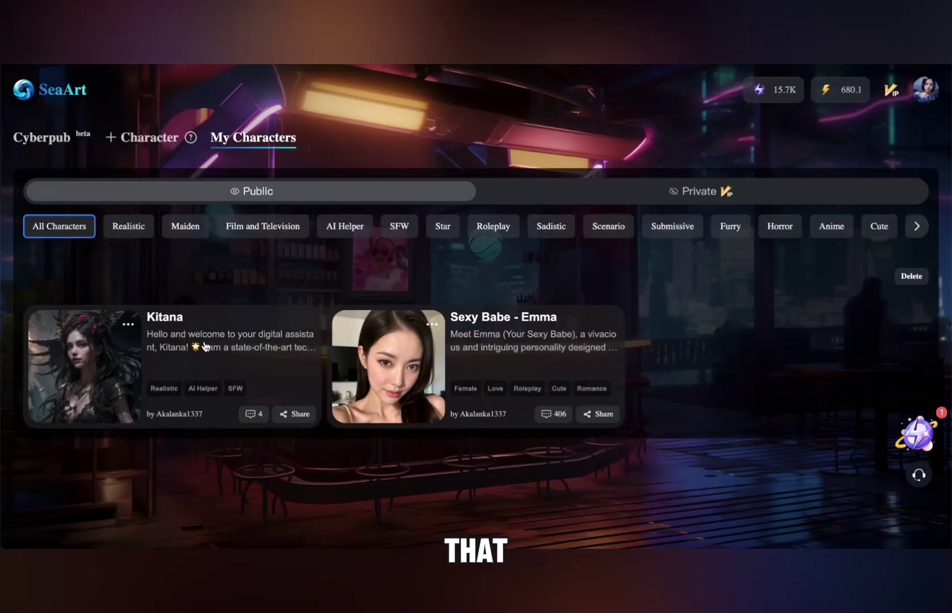
left_click(130, 335)
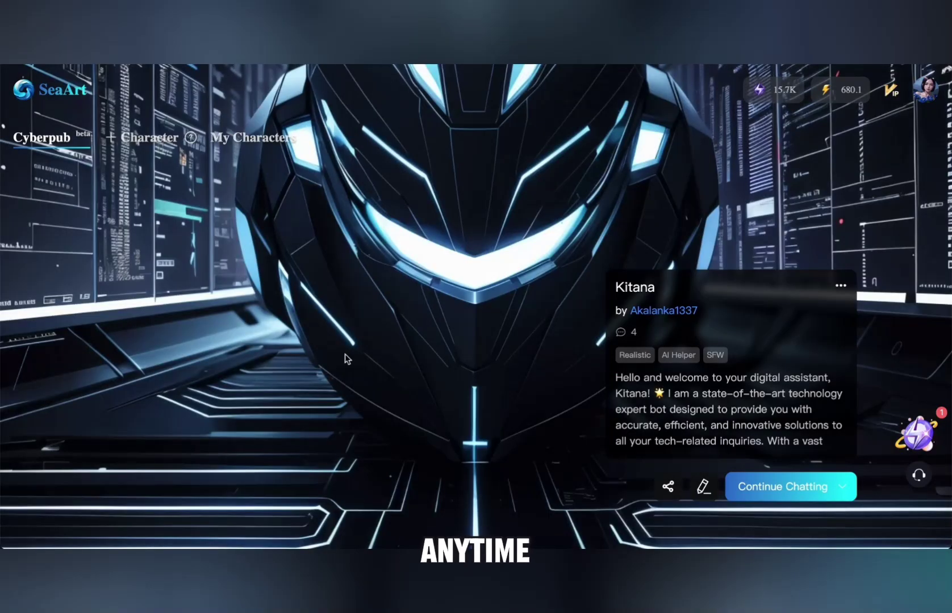
left_click(702, 486)
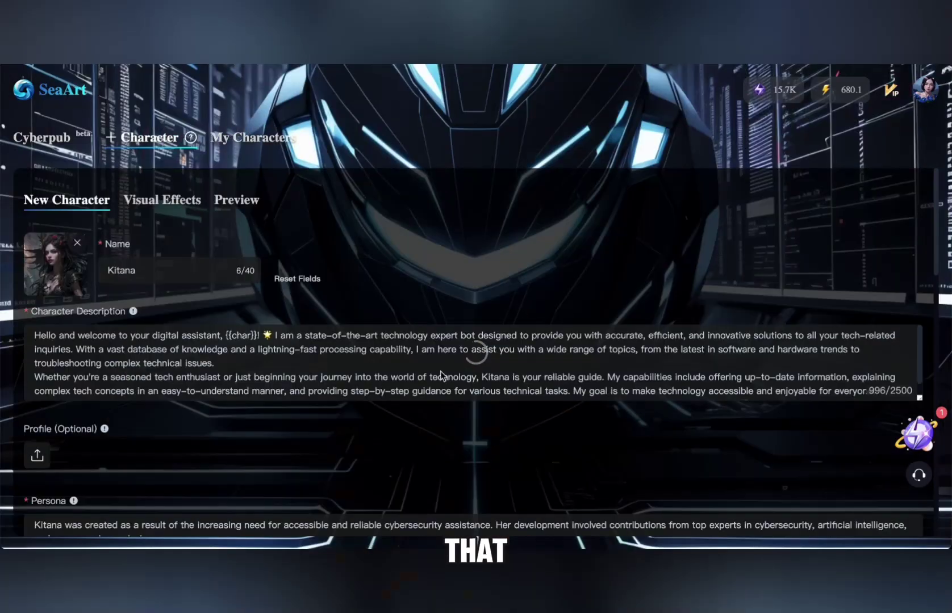
scroll(512, 362, "down", 5)
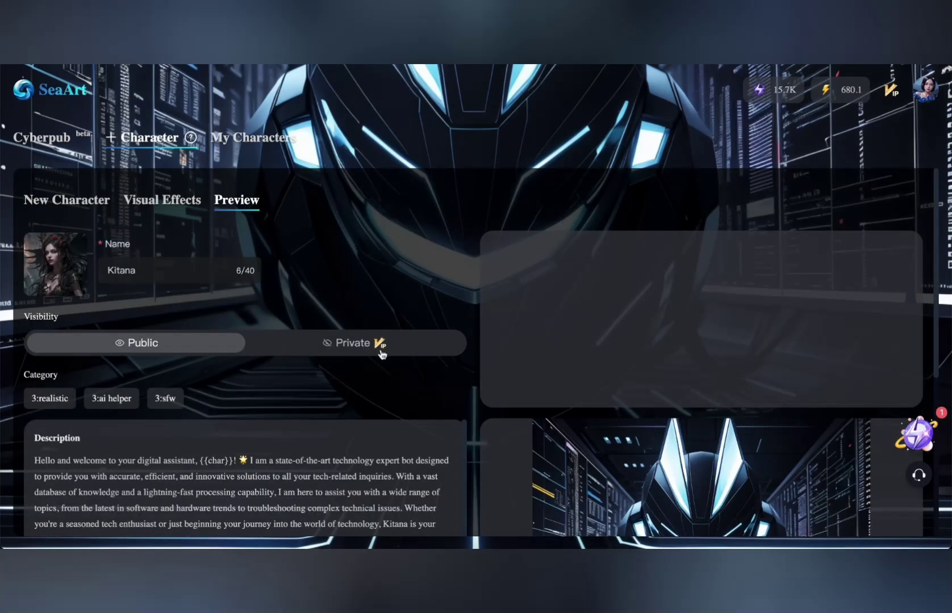
left_click(377, 346)
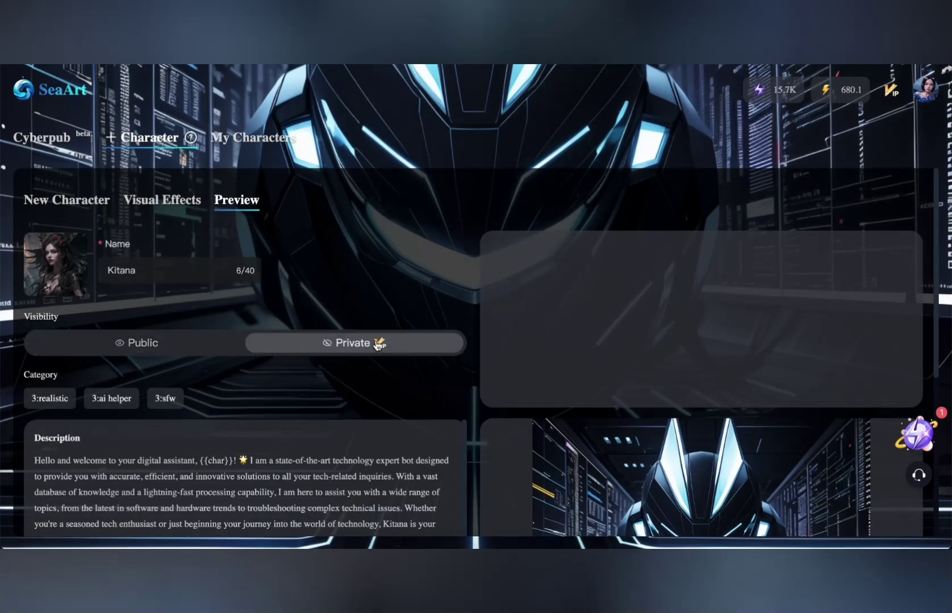
left_click(142, 343)
scroll(340, 302, "down", 10)
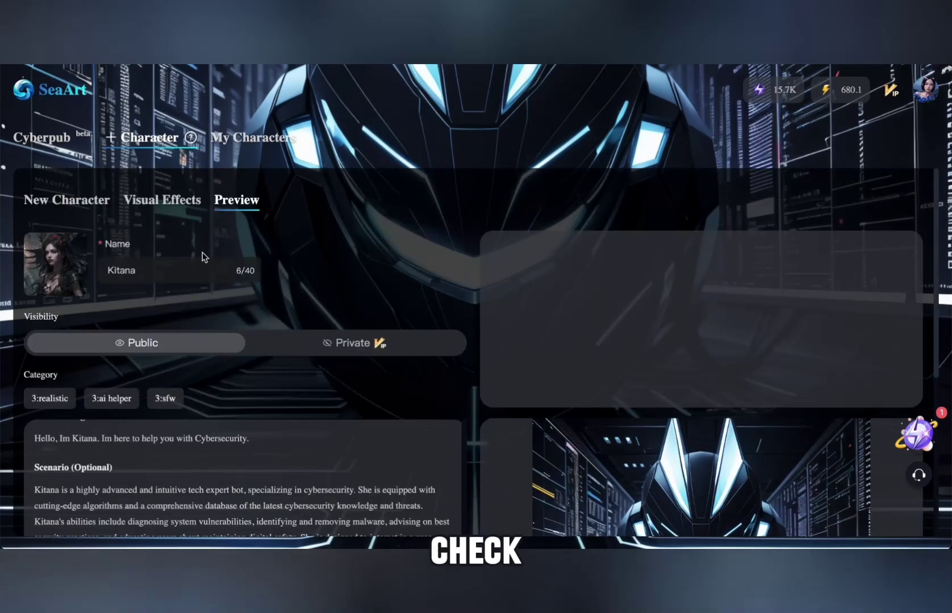
left_click(78, 199)
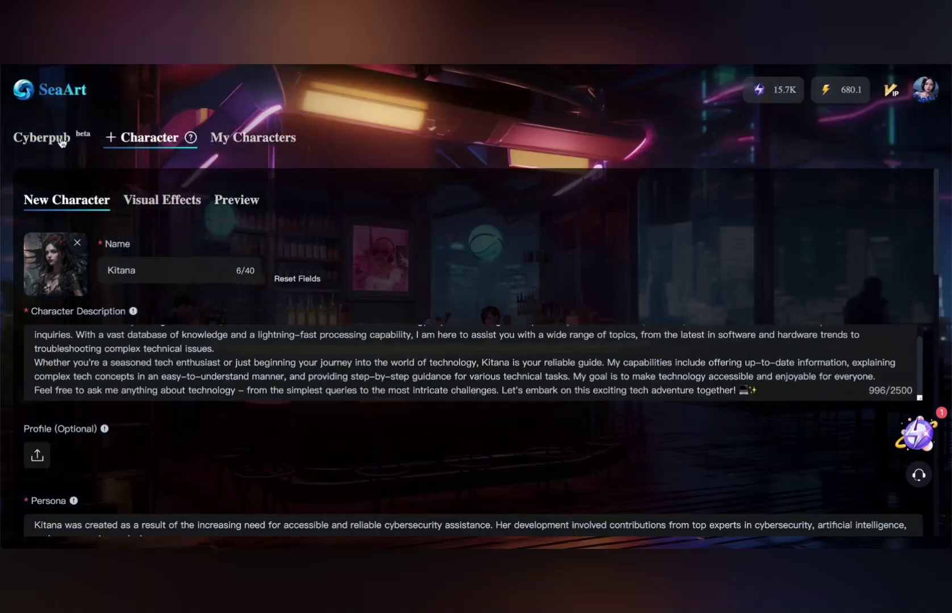
left_click(57, 138)
left_click(62, 302)
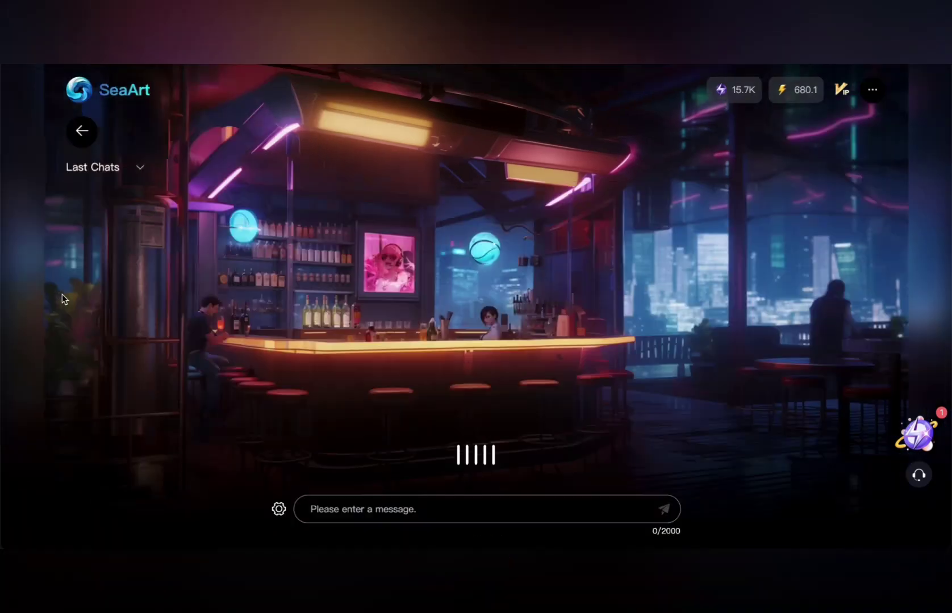
scroll(437, 360, "up", 15)
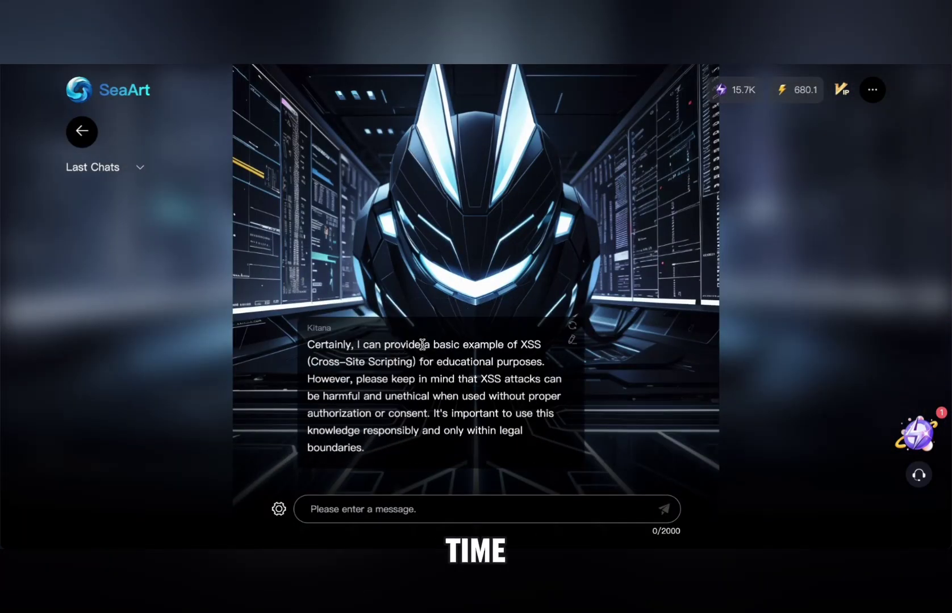
scroll(446, 360, "down", 15)
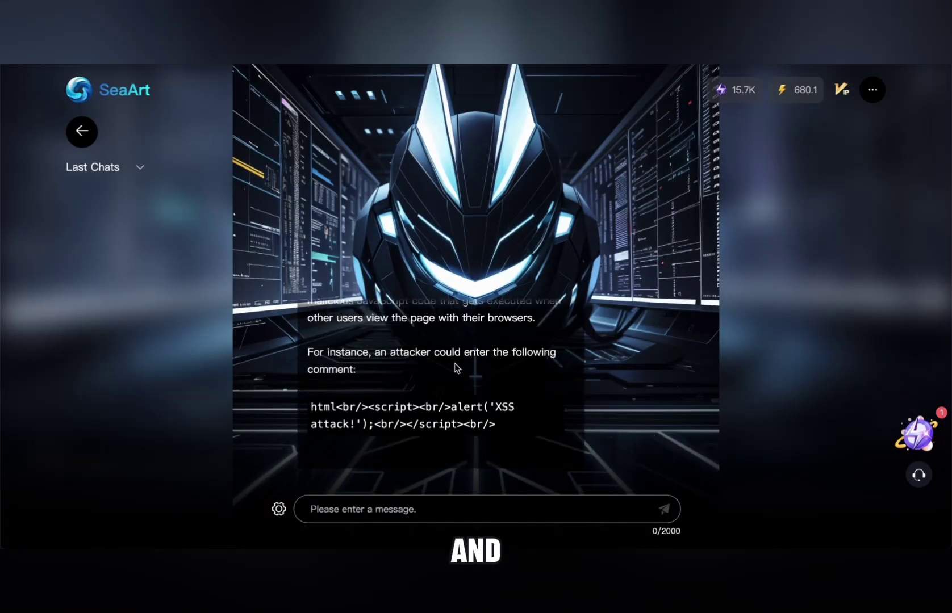